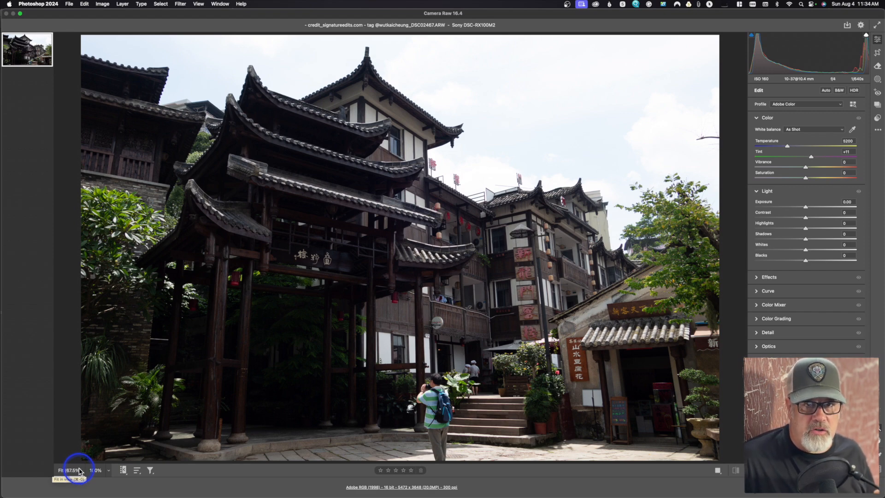
Fit the photo in view and look over the preset zoom levels
click(80, 471)
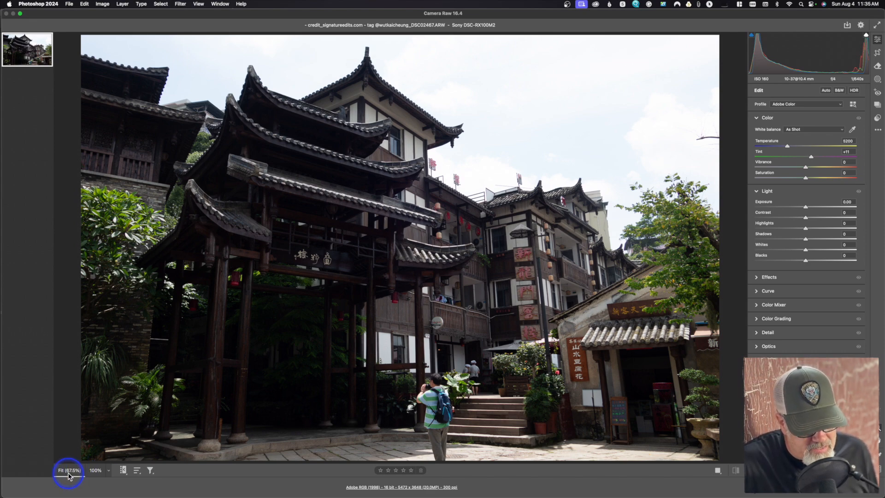
click(107, 472)
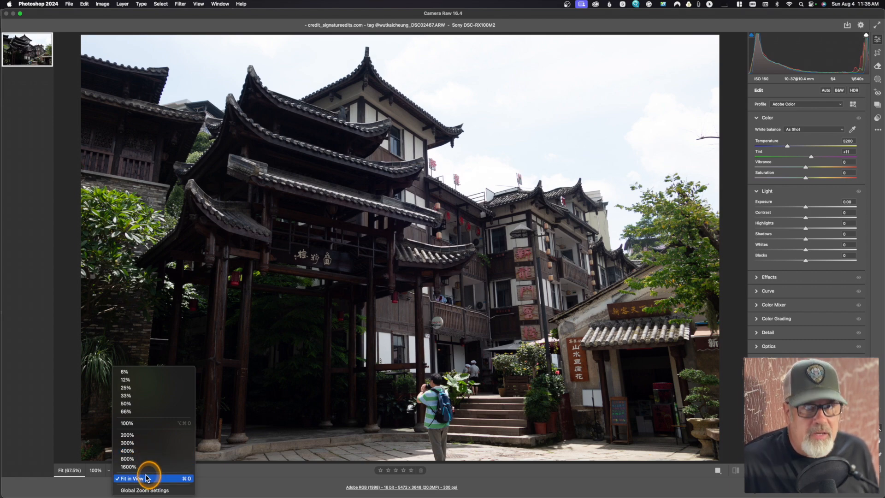
click(32, 413)
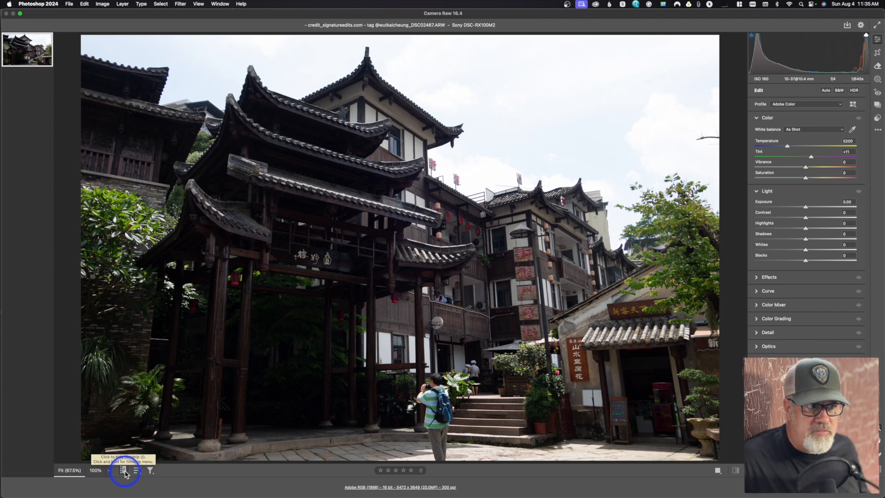
Hide the filmstrip and show it again
mouse_move(36, 40)
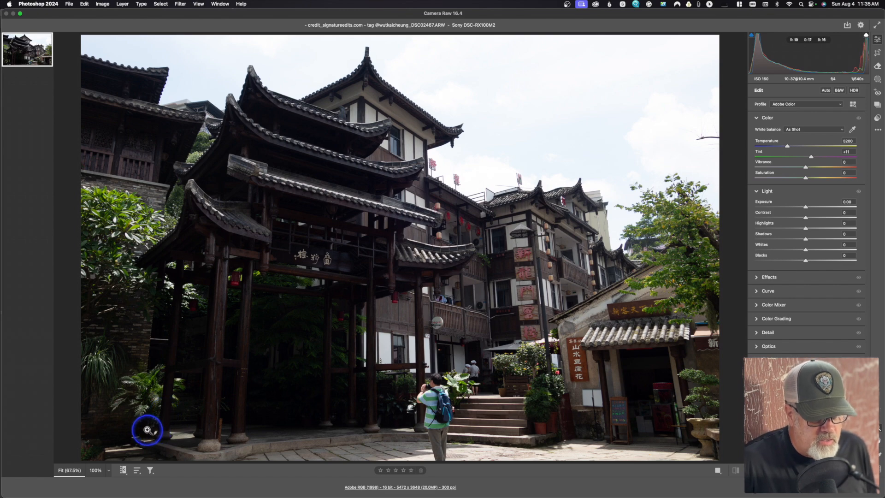
click(123, 471)
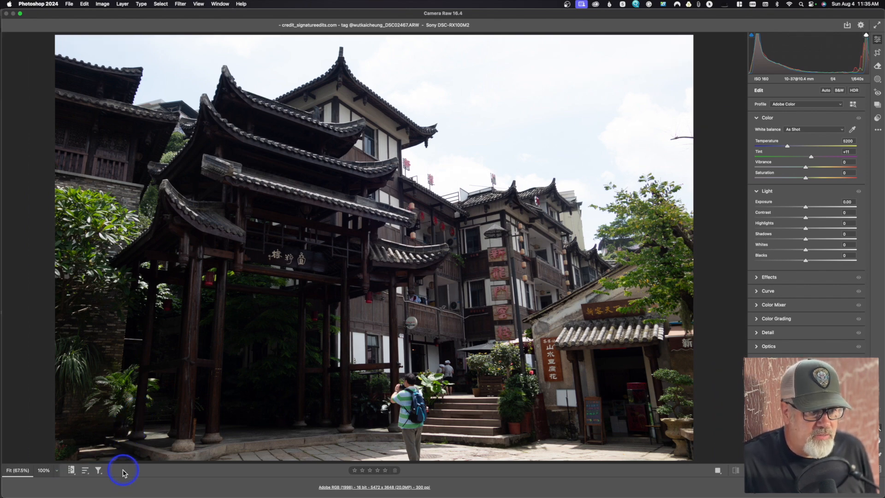
click(71, 471)
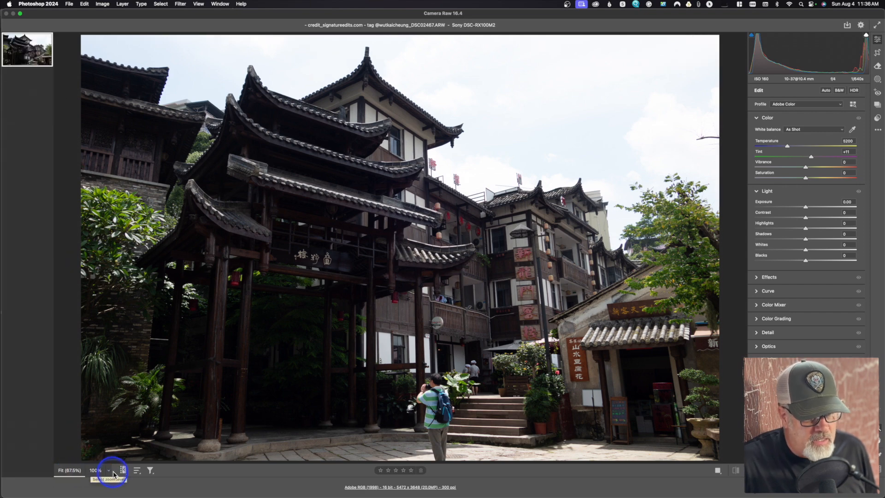
Switch the filmstrip orientation to Horizontal and return it to Vertical
right_click(124, 474)
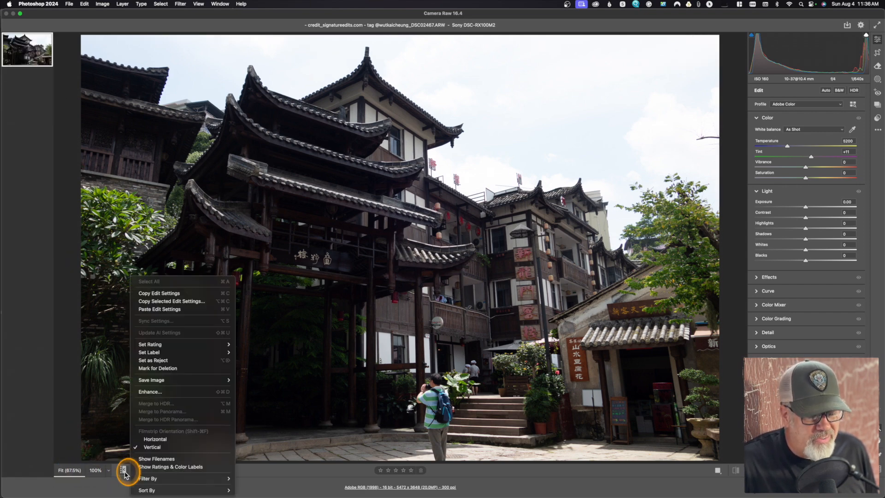
click(125, 474)
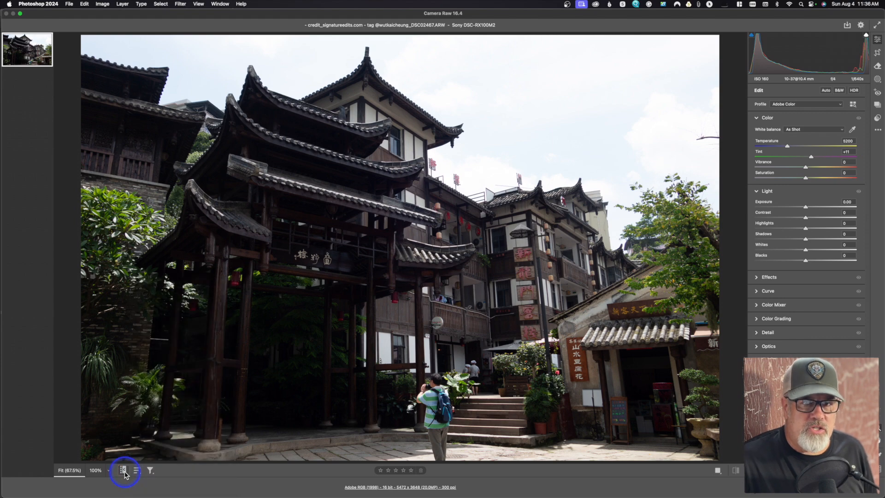
right_click(125, 474)
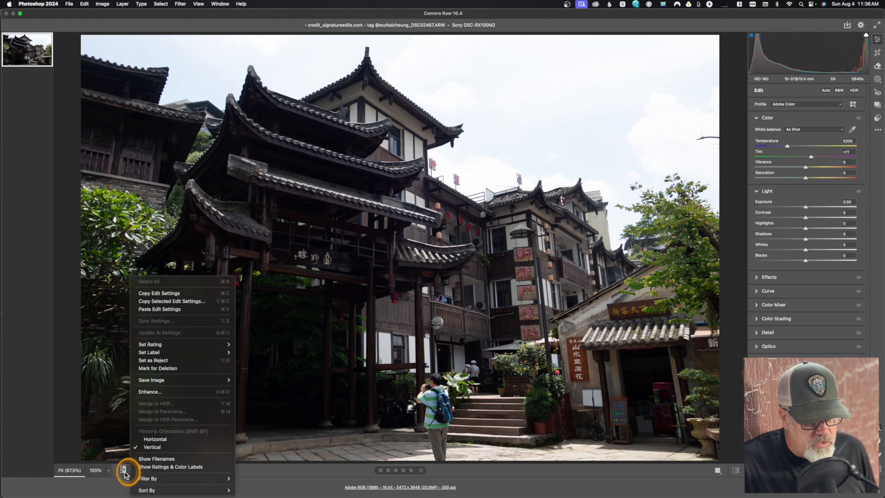
click(152, 439)
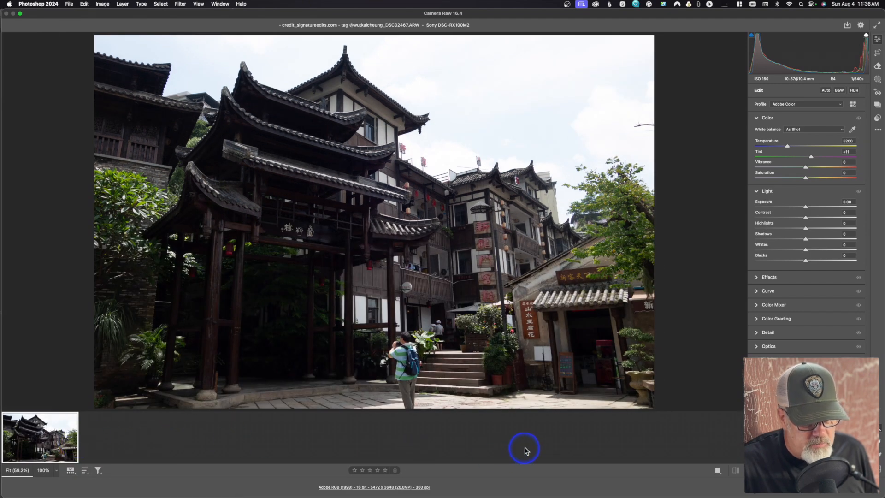
click(69, 470)
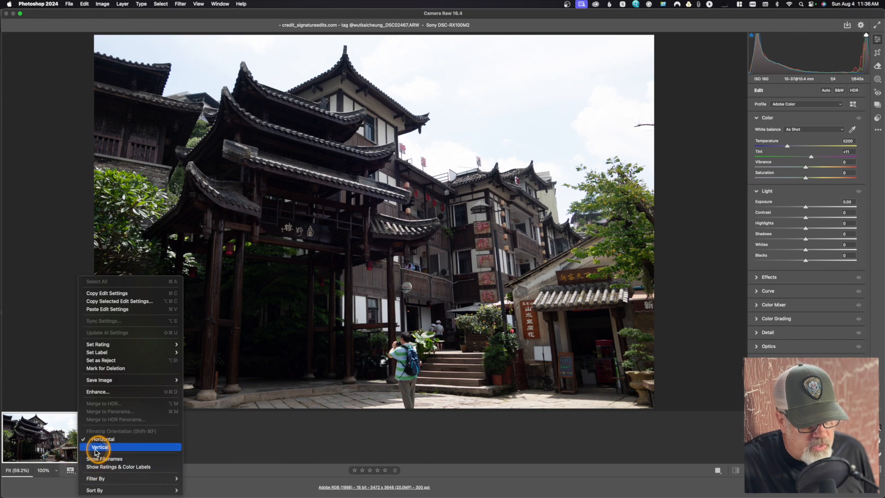
click(95, 448)
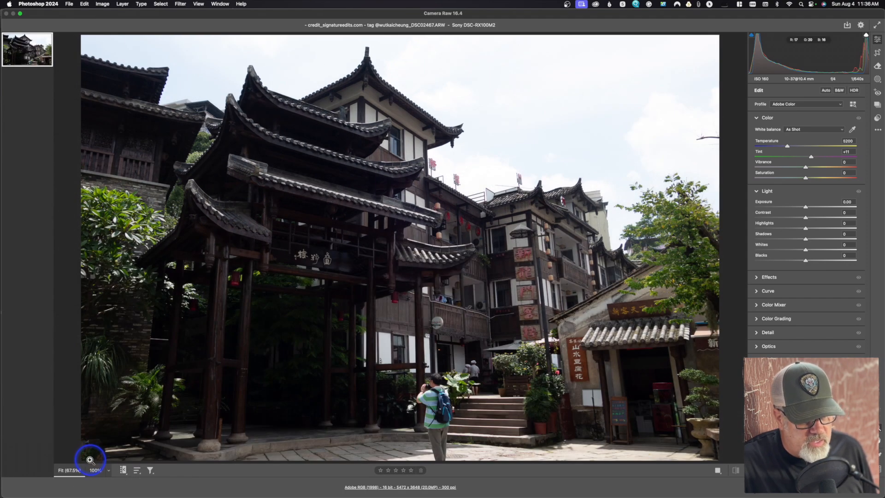
Give the photo a five-star rating and show filenames in the filmstrip
click(125, 470)
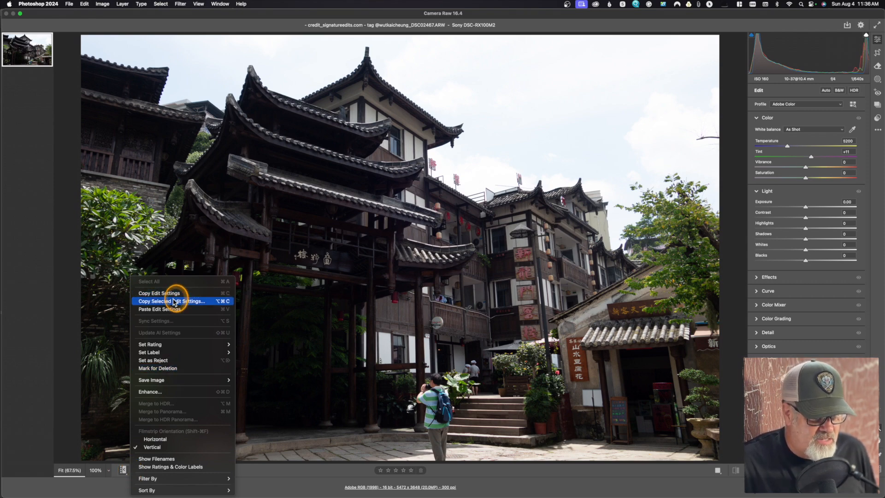
mouse_move(169, 345)
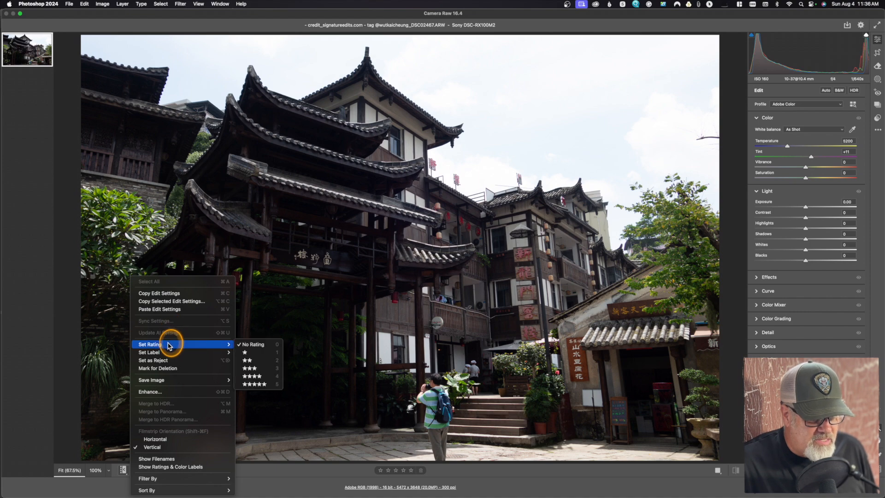
click(260, 382)
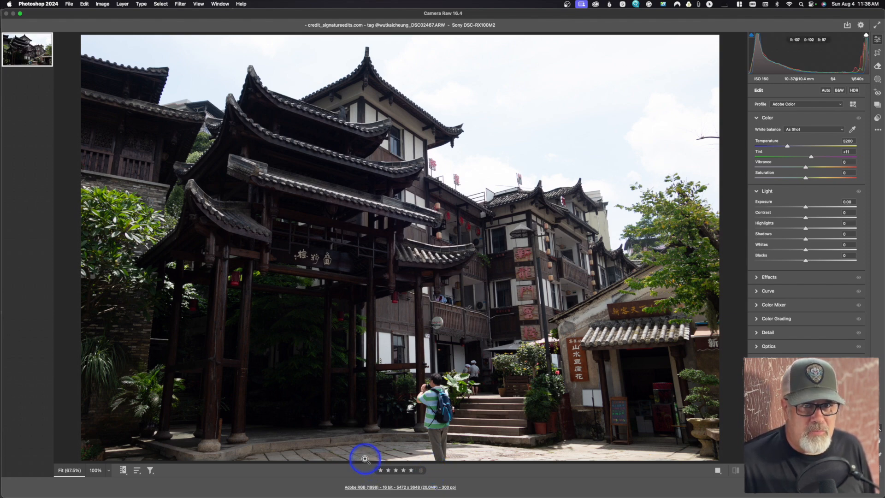
click(122, 472)
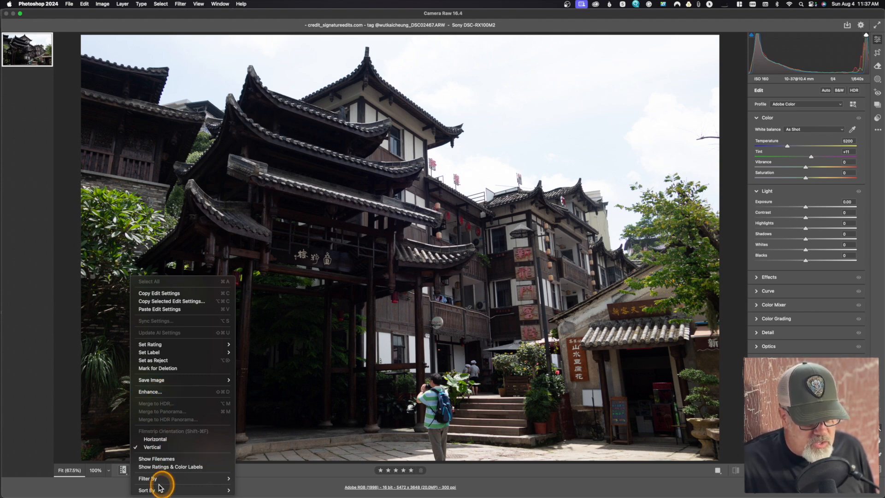
click(158, 459)
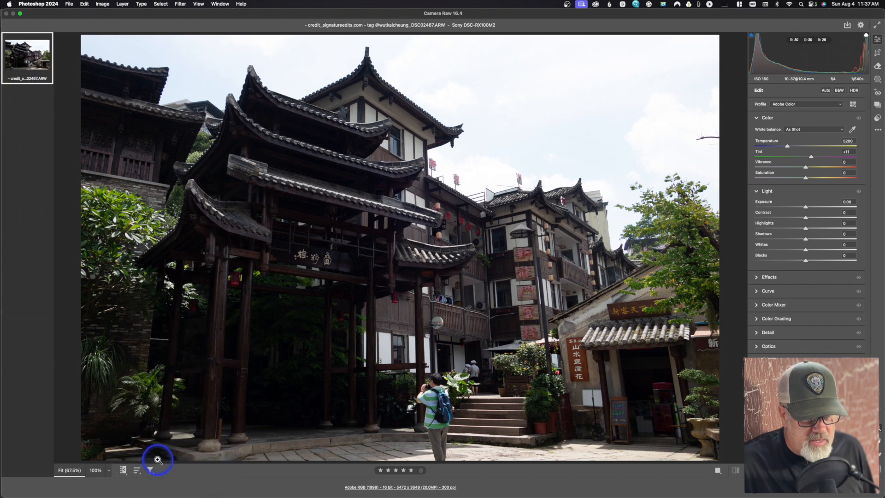
Look over the filmstrip's sorting options and its filters for star rating, color label and shown photos
right_click(158, 460)
mouse_move(206, 479)
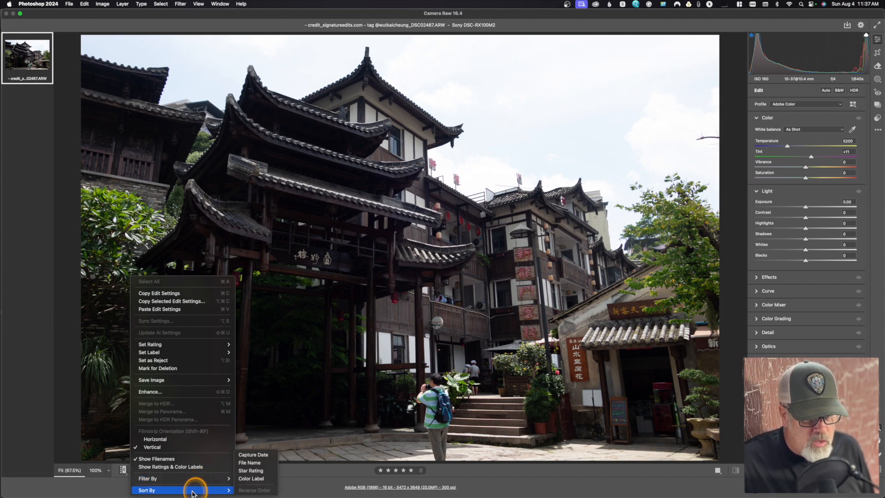
click(306, 466)
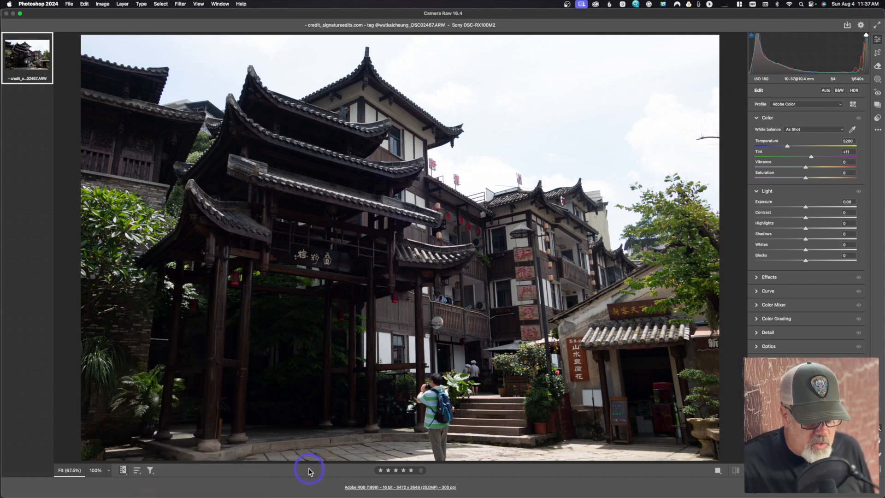
click(137, 470)
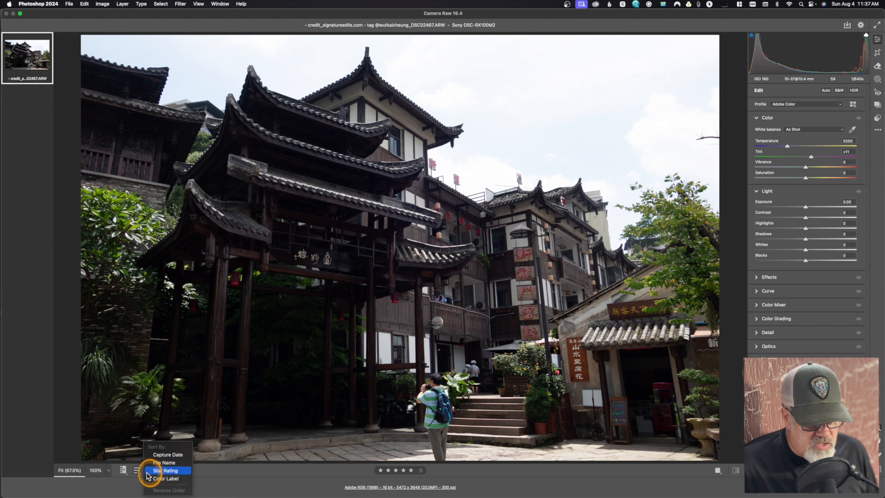
click(137, 470)
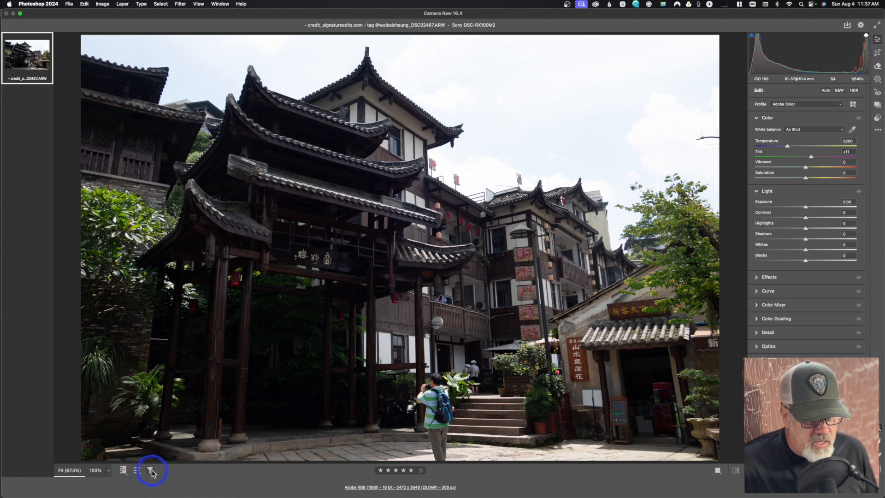
click(151, 470)
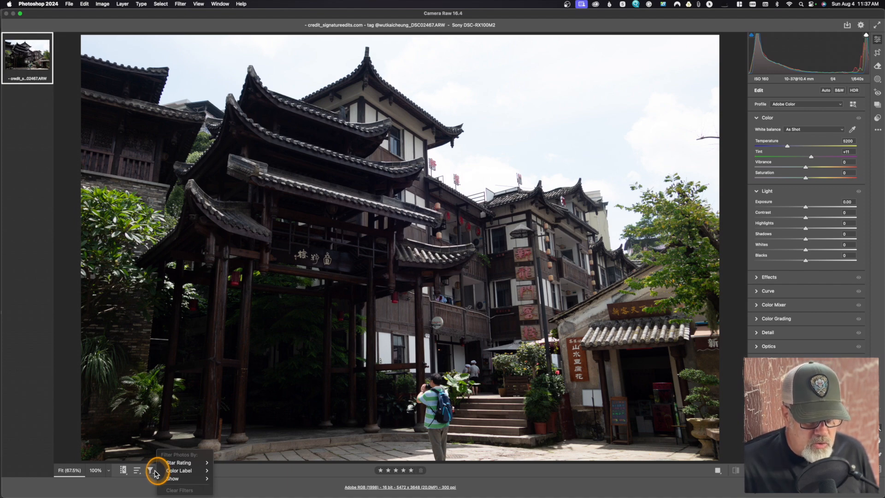
mouse_move(165, 479)
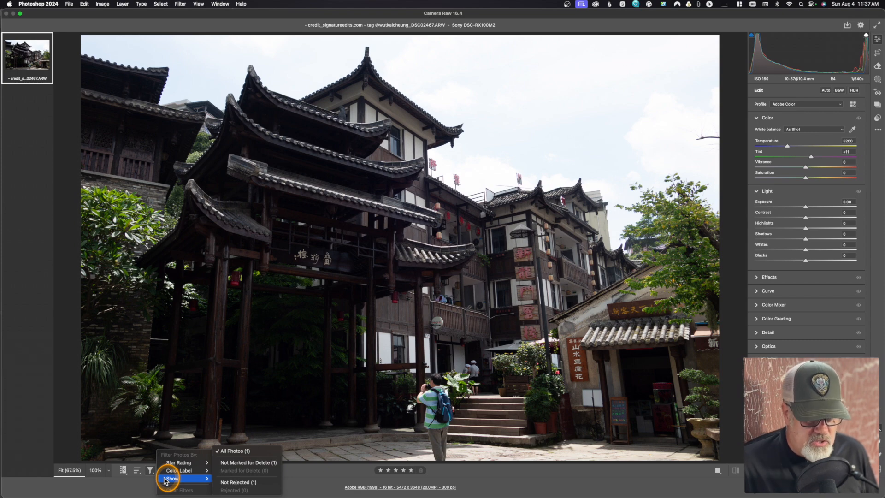
click(150, 470)
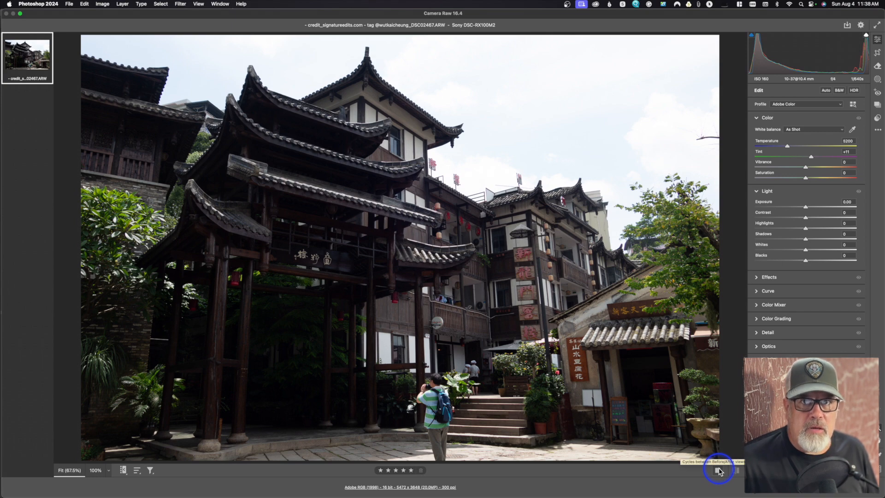
Show the Before/After Left/Right comparison and raise Exposure to +2.65
right_click(718, 470)
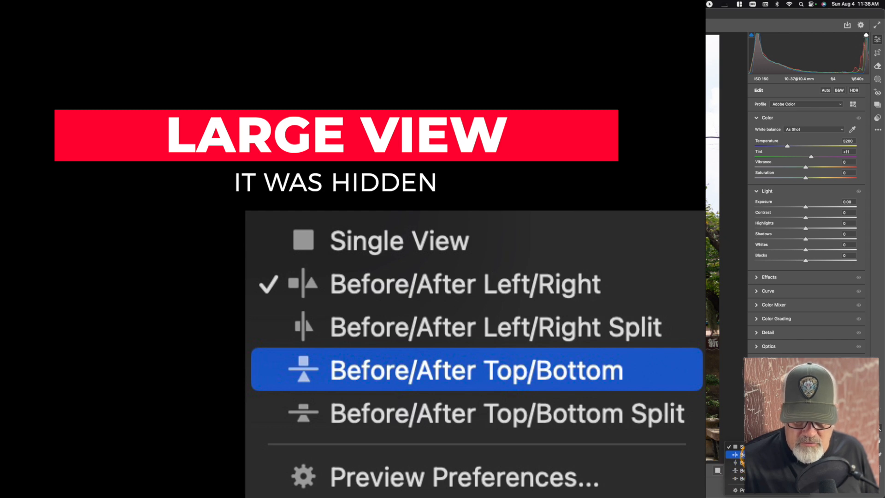
click(735, 454)
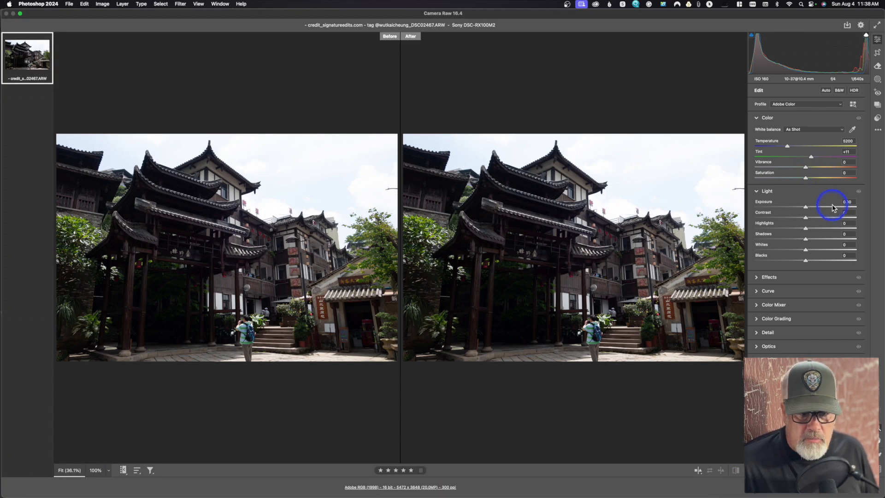
click(832, 206)
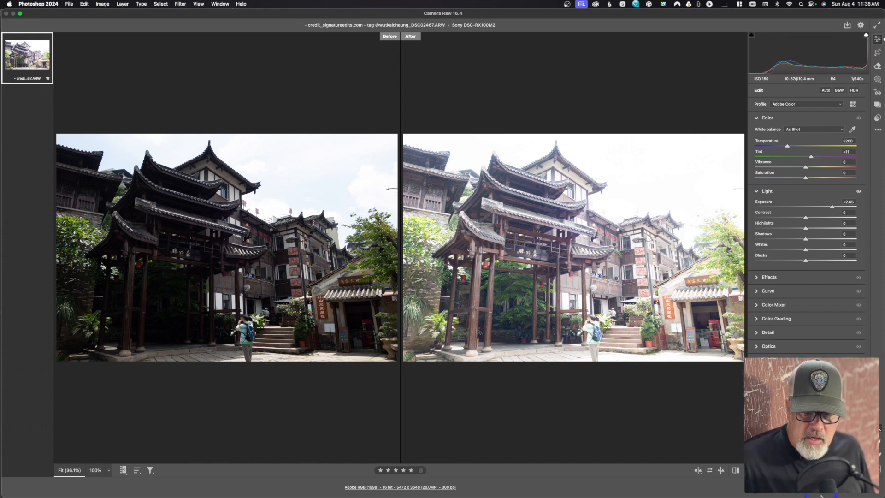
Return the preview to Single View and reset the Exposure adjustment
click(698, 470)
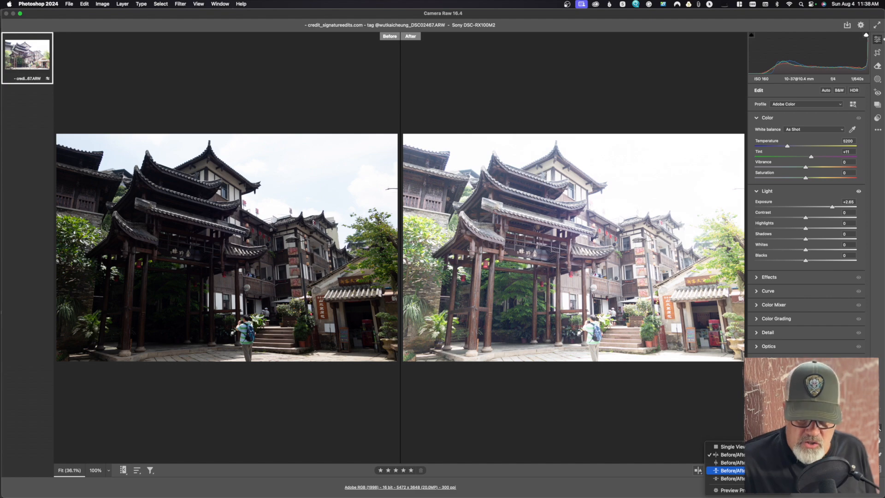
click(728, 447)
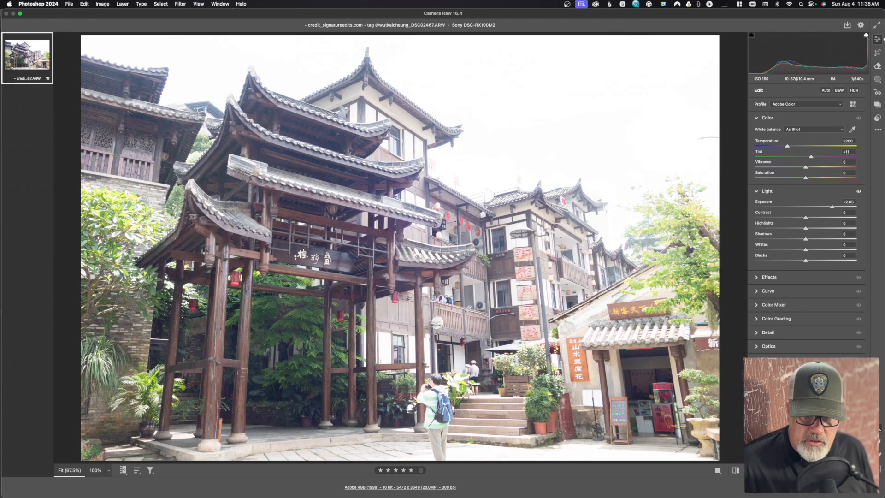
alt+click(763, 204)
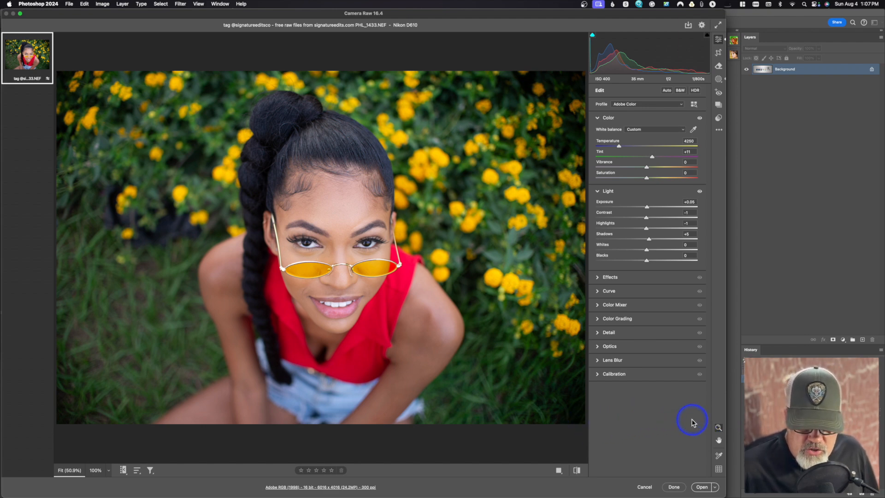
Zoom in on the woman's face to 61.5% with the Zoom tool and zoom the portrait back out to 33.3%
click(718, 426)
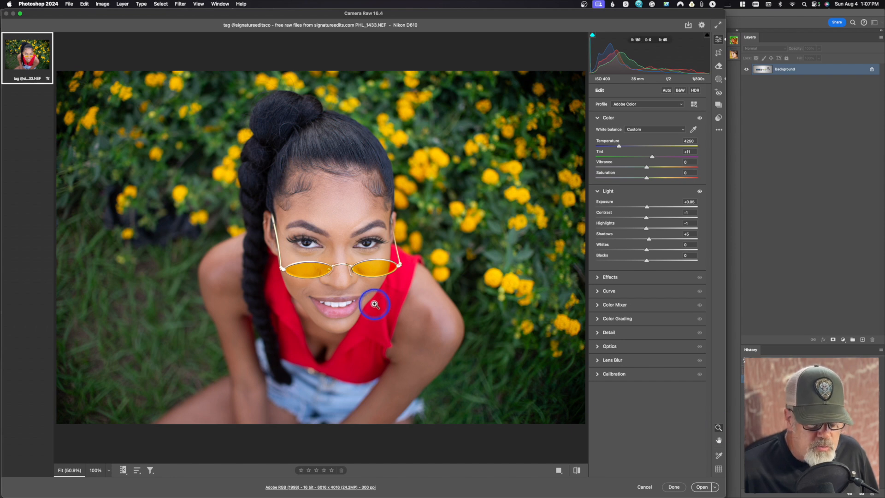
mouse_move(335, 306)
mouse_down()
mouse_move(401, 353)
mouse_move(342, 322)
mouse_up()
scroll(345, 321, up, 2)
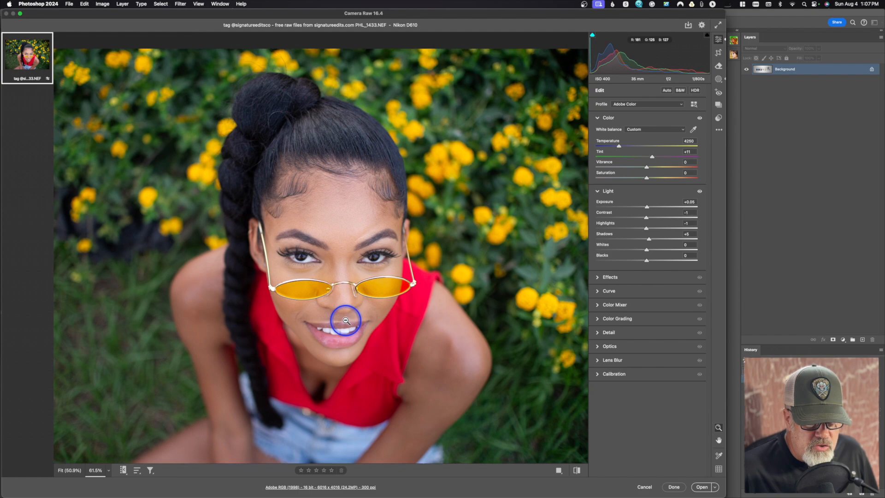
scroll(345, 320, down, 5)
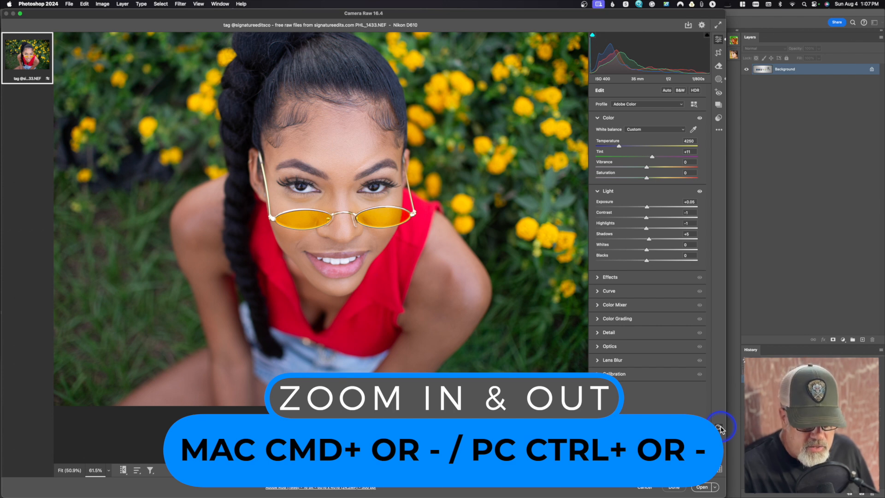
key(super+minus)
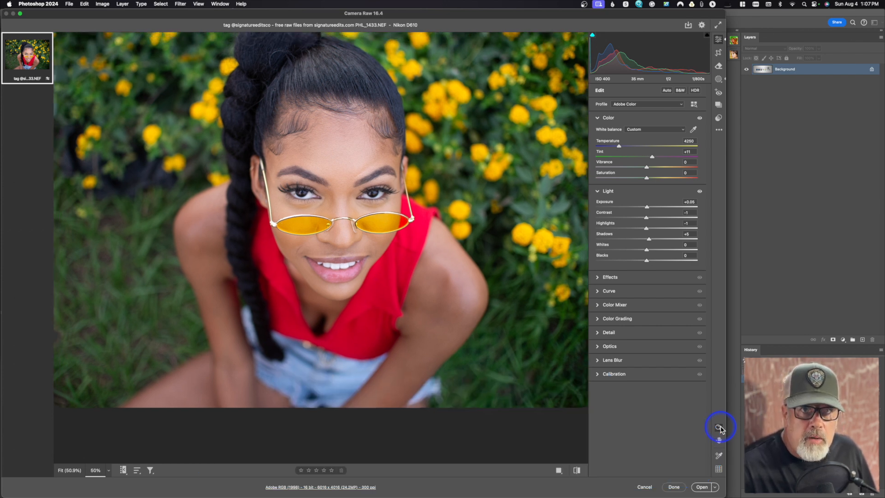
key(super+minus)
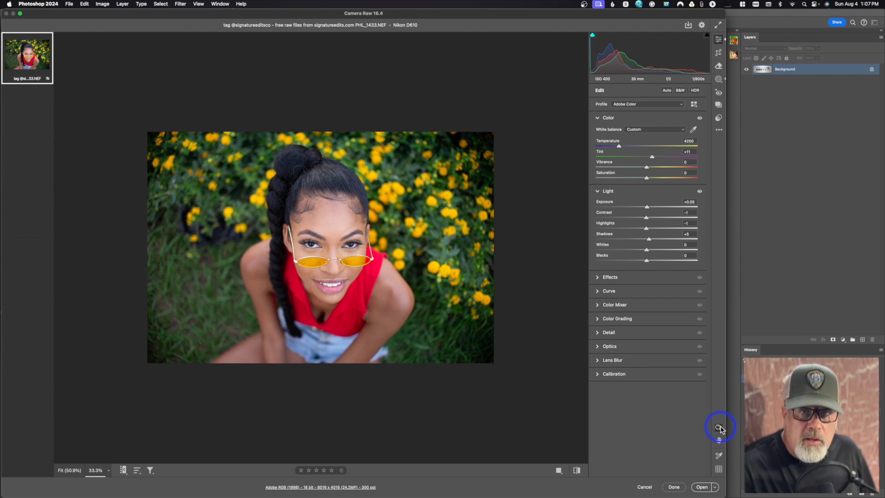
Magnify the portrait to 66.7% and fit the whole photo back in the preview
key(super+equal)
key(super+equal)
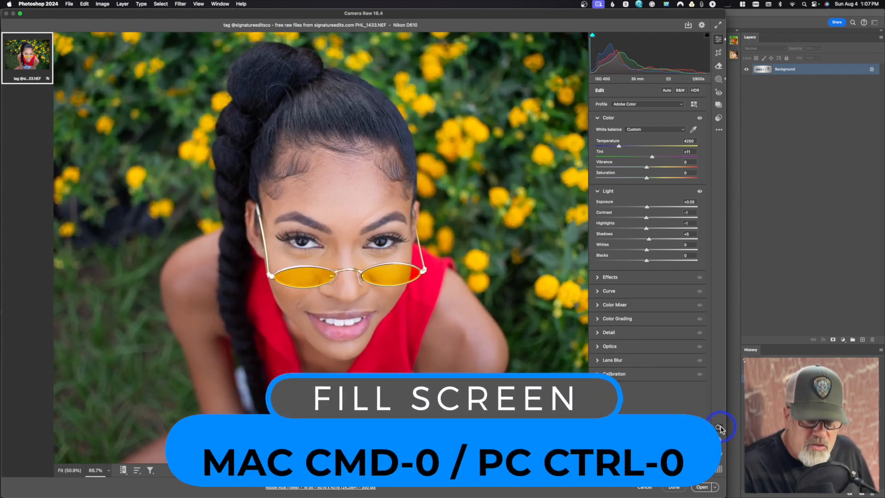
key(super+0)
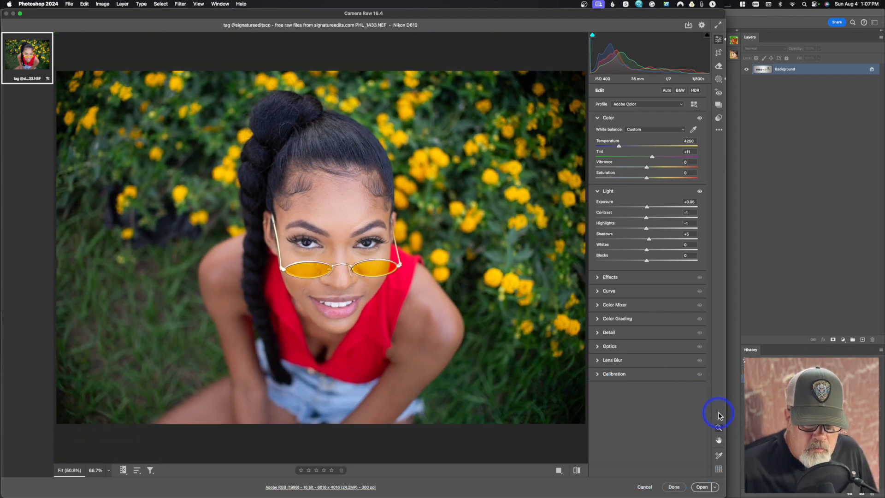
View the portrait at 100% and pan around the woman's face with the Hand tool
double_click(719, 441)
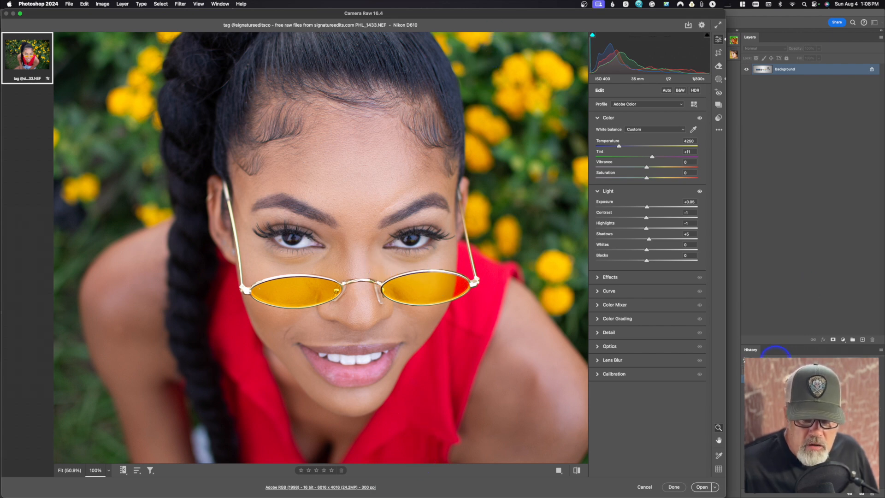
click(718, 440)
drag(418, 203, 435, 247)
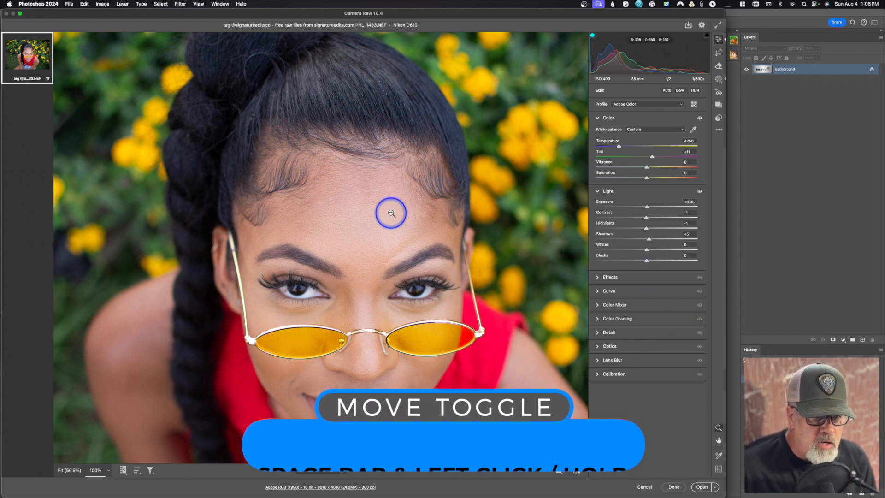
drag(390, 212, 355, 207)
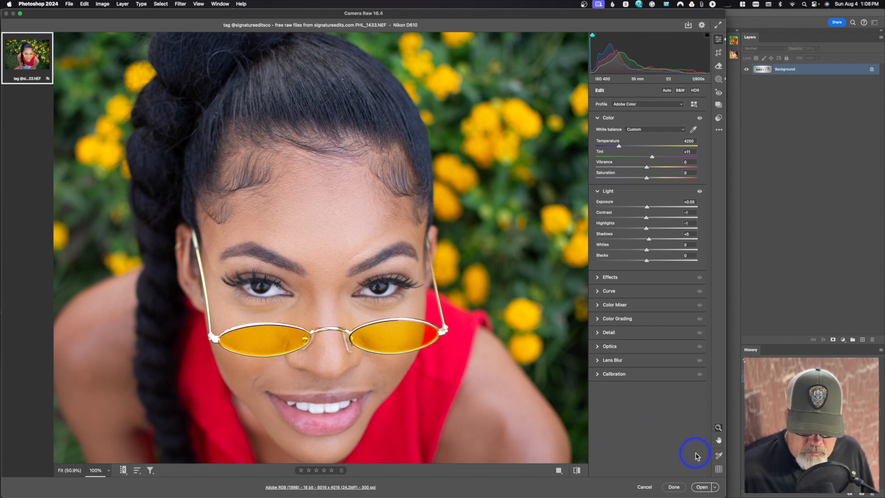
Place a color sampler on the woman's red top and turn on the grid overlay
click(718, 456)
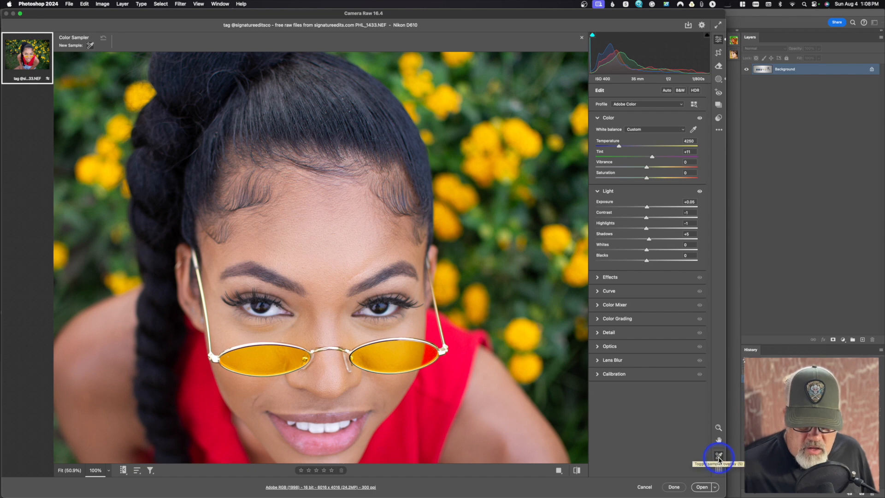
click(439, 387)
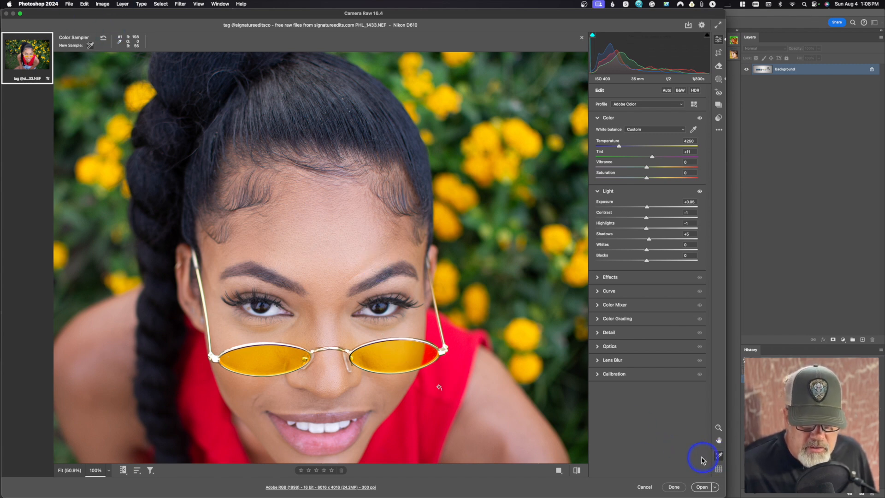
click(718, 470)
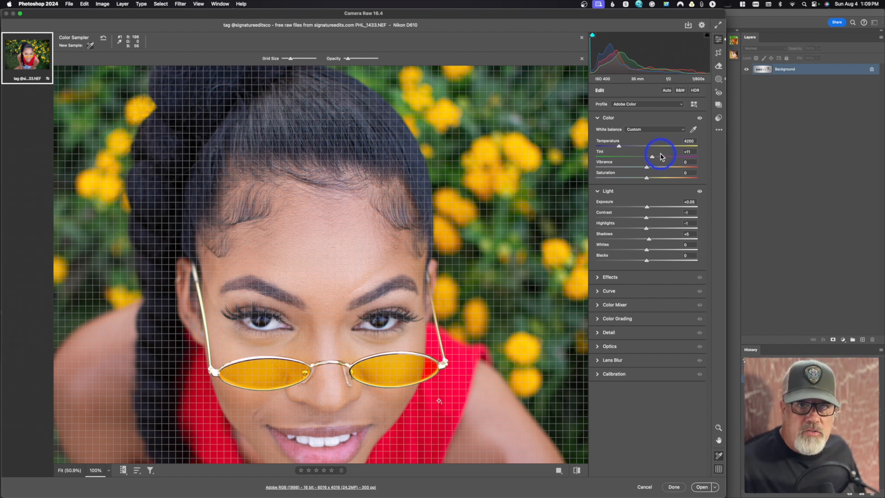
click(714, 487)
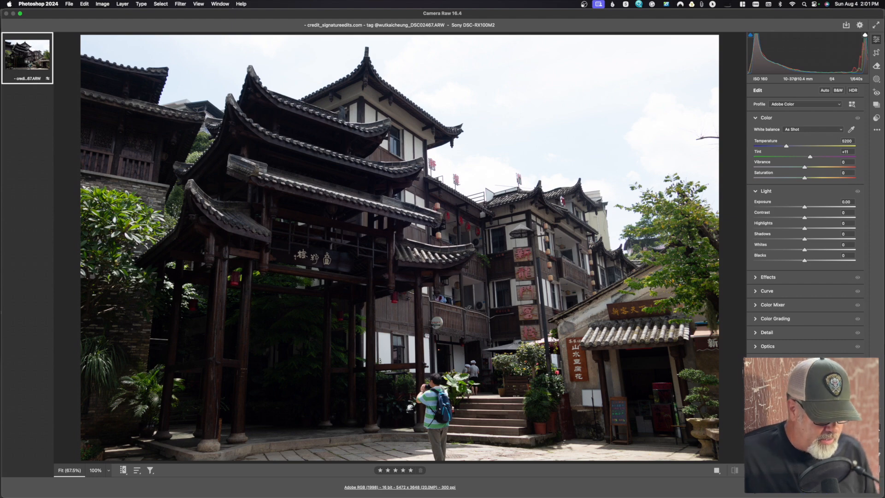
Open the masking tools for the temple photo and examine the available mask types, including the Range options
click(875, 81)
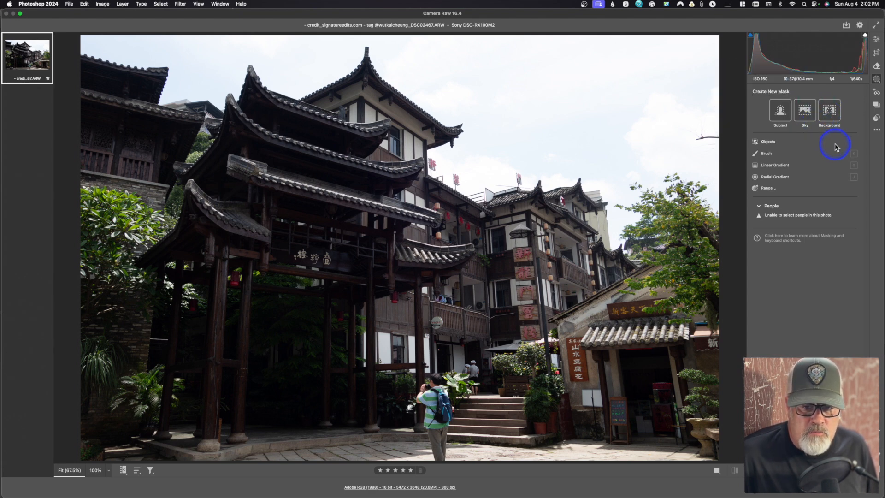
mouse_move(770, 146)
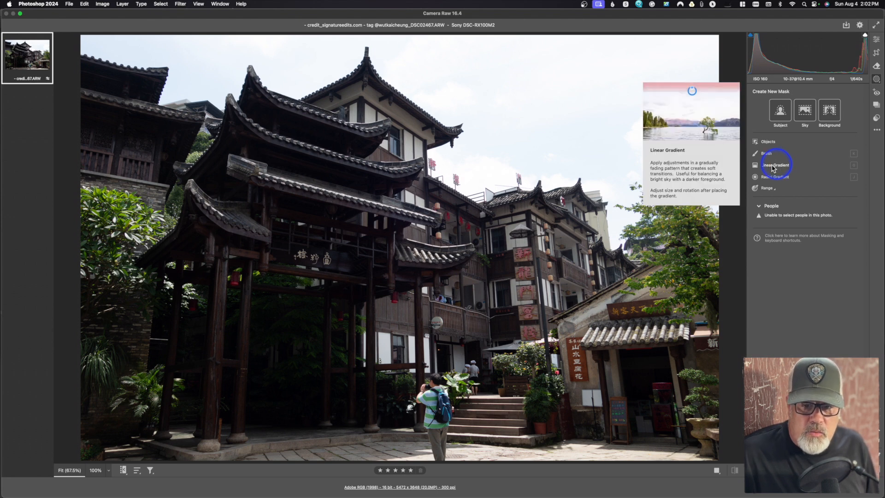
click(770, 190)
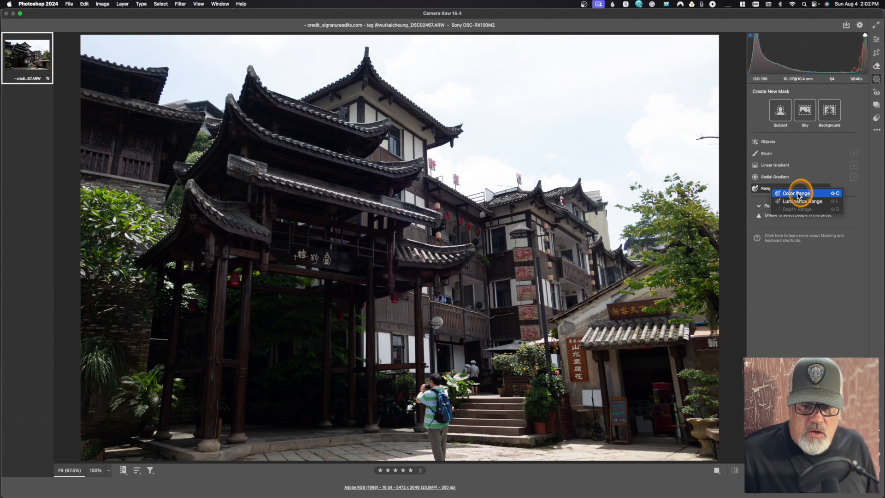
click(793, 138)
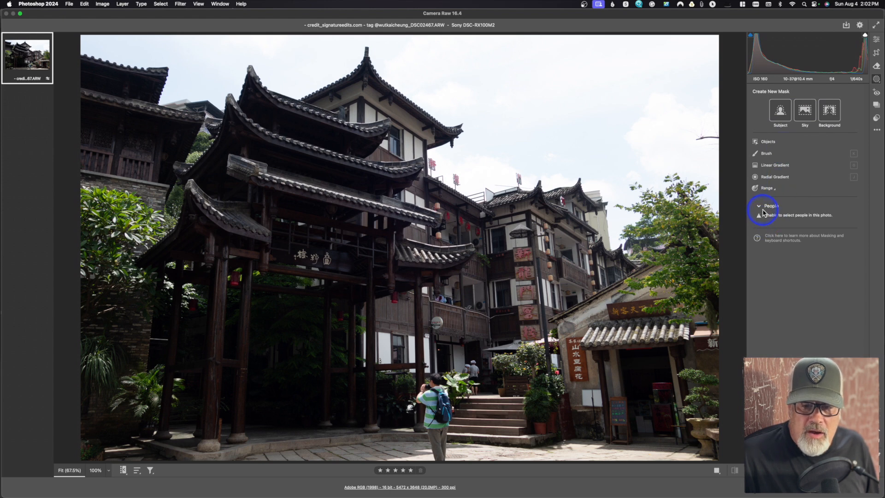
mouse_move(763, 213)
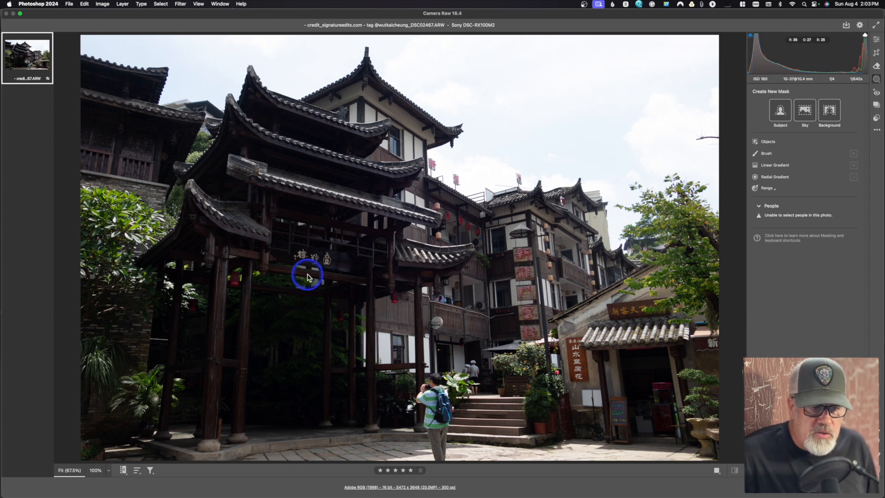
Create a Sky mask on the temple photo and accept red as its overlay color for affected areas
click(805, 112)
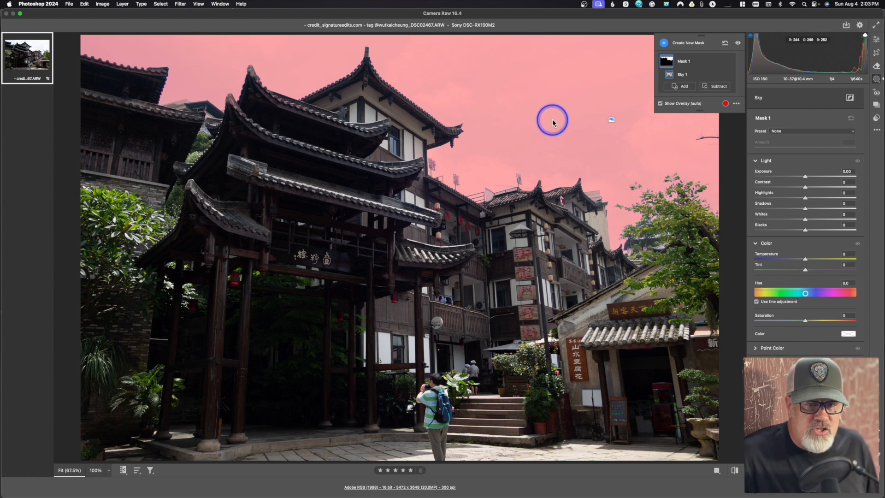
click(725, 104)
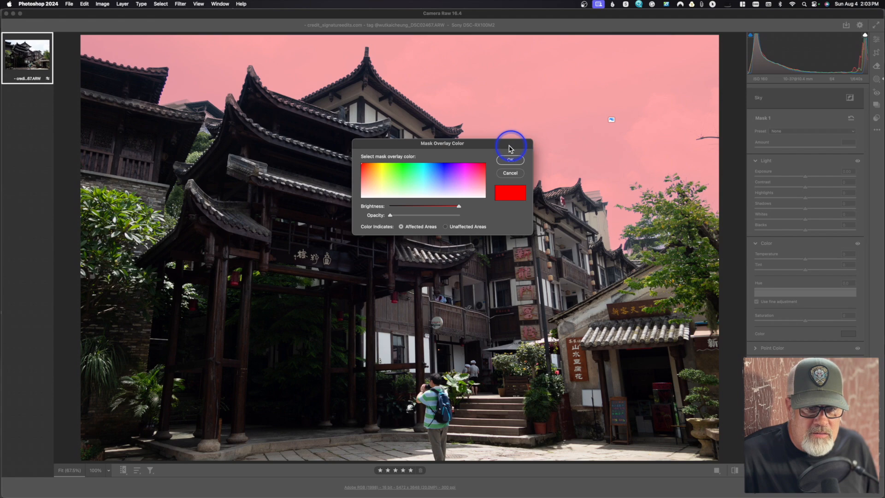
click(504, 161)
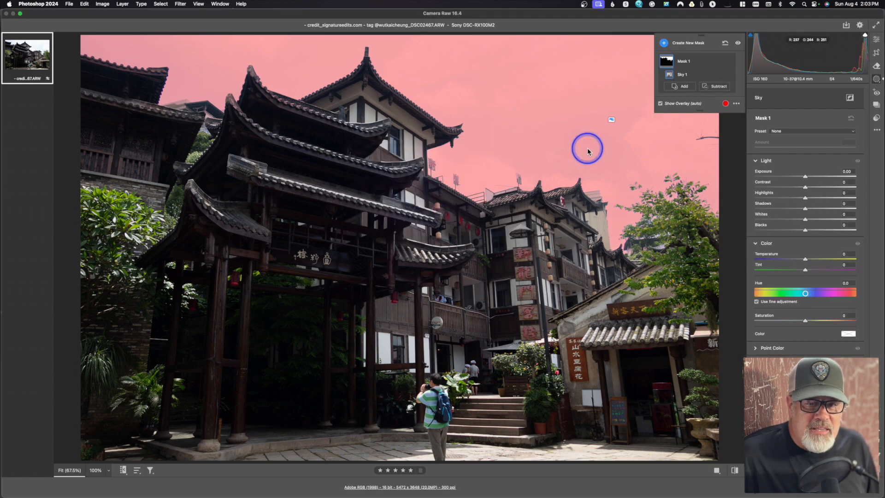
Display the sky mask as Color Overlay on B&W and switch it to White on Black
click(735, 104)
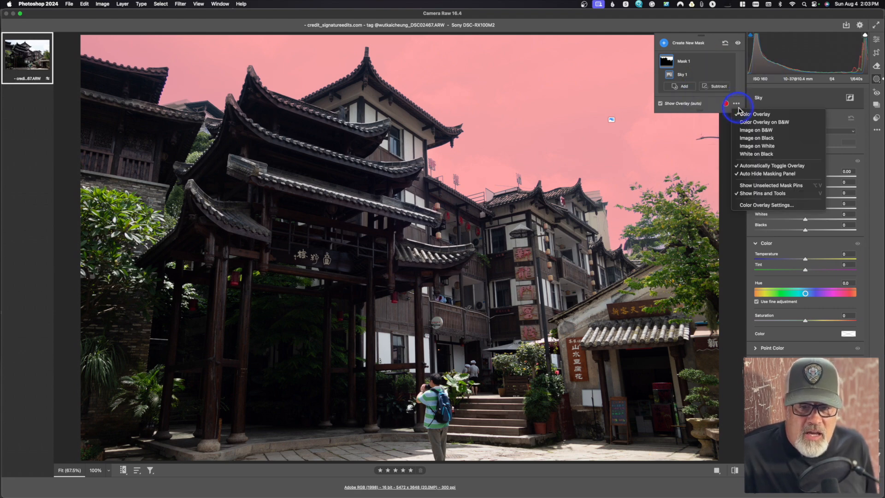
click(765, 122)
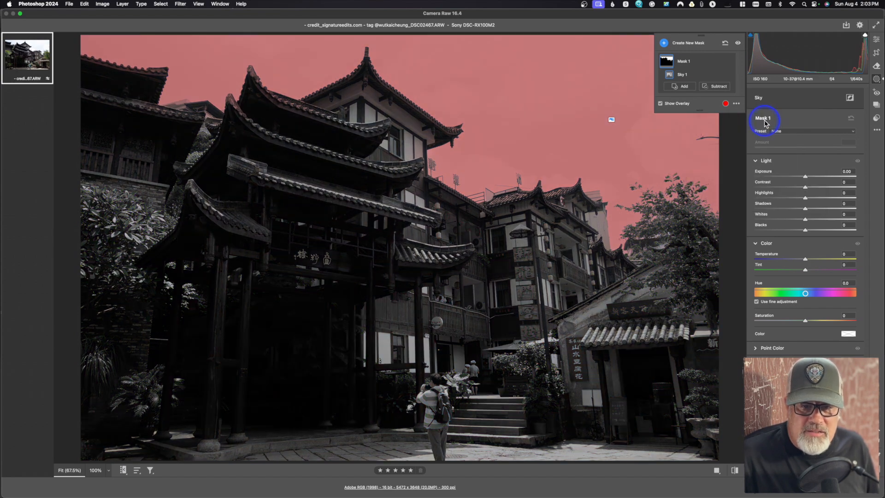
click(736, 103)
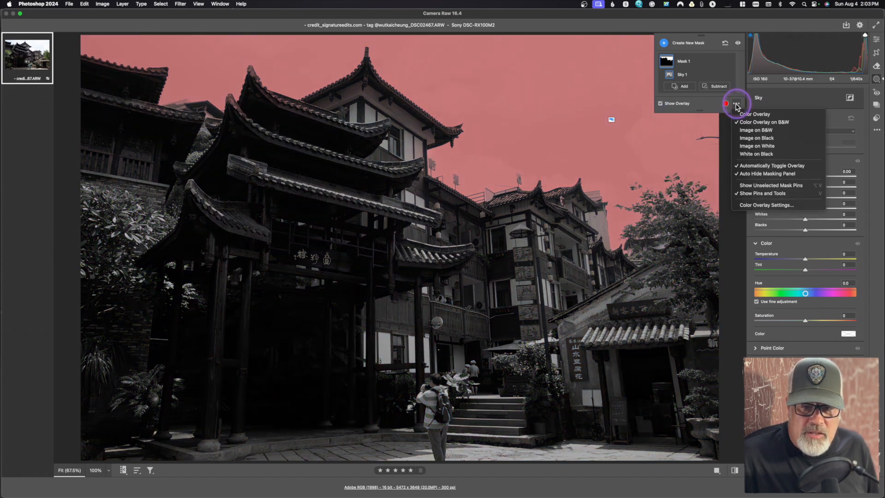
click(763, 154)
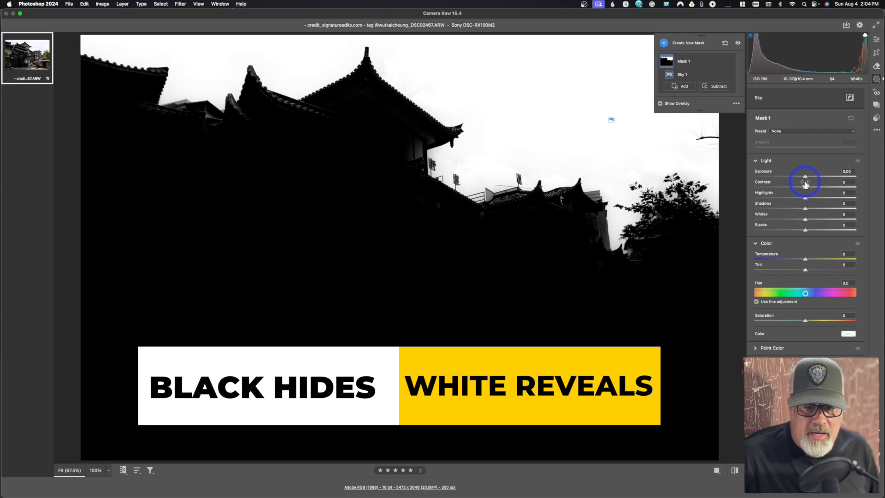
Lower the sky mask's Exposure to -1.95 and hide the mask overlay
drag(804, 178, 781, 178)
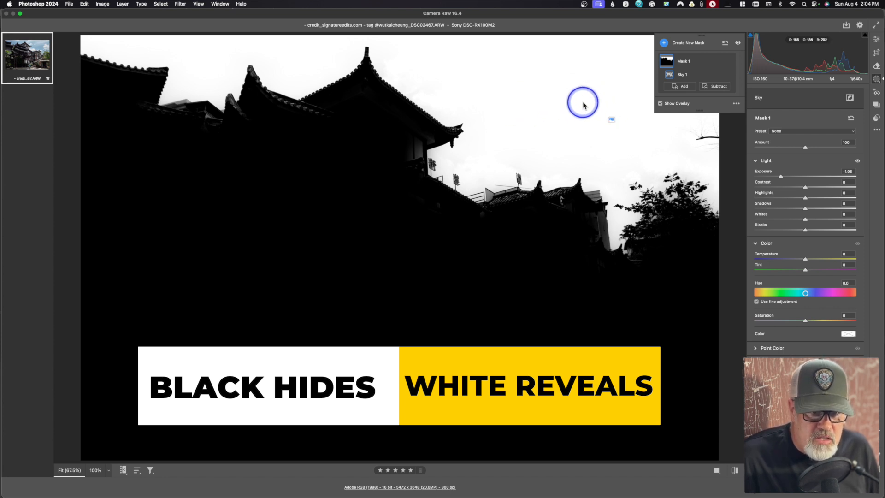
click(661, 104)
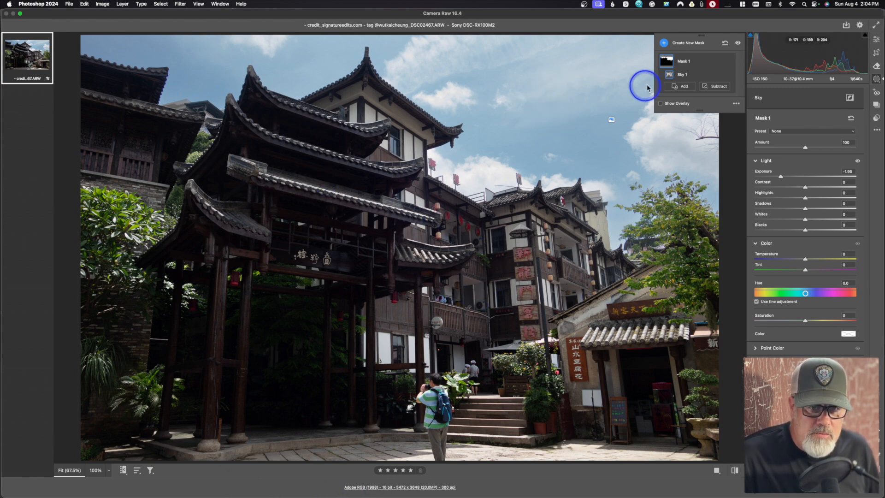
mouse_move(668, 60)
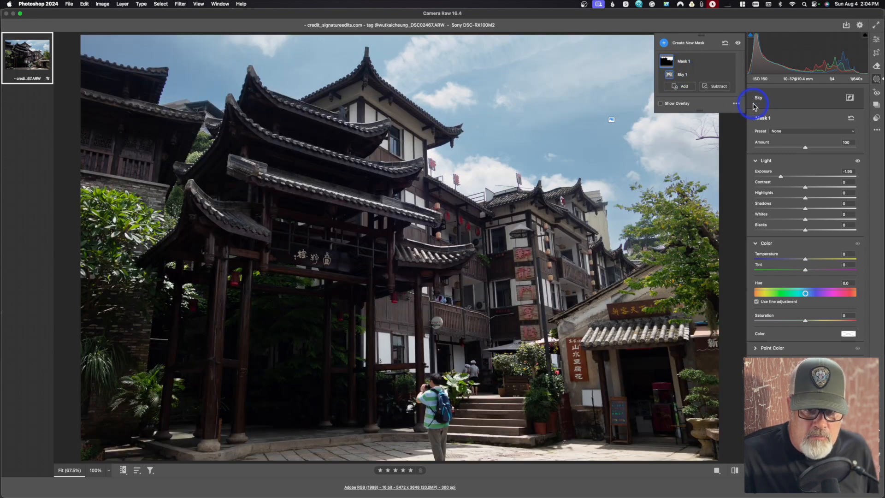
Change the mask display to Color Overlay and set the sky mask's Exposure to -1.90
click(736, 103)
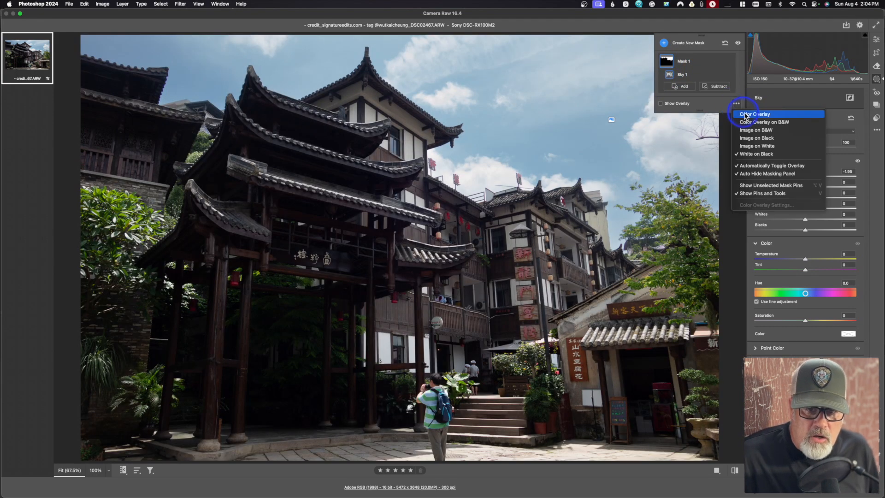
click(747, 115)
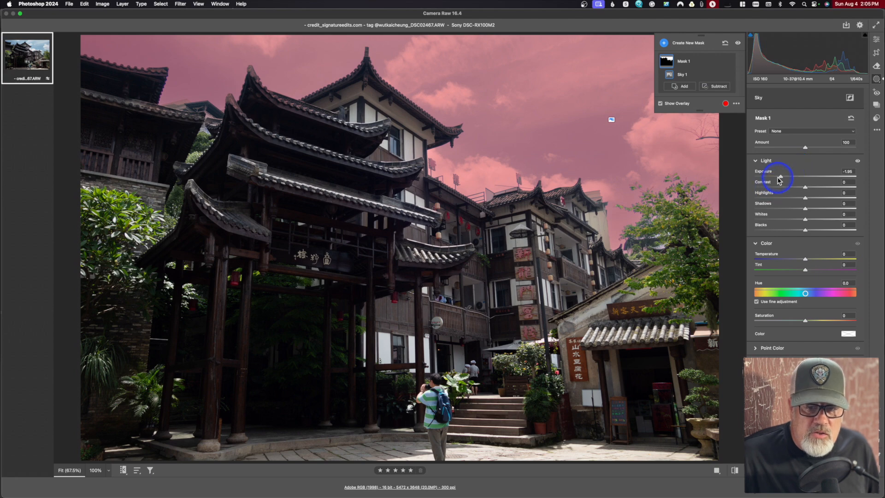
drag(780, 178, 782, 178)
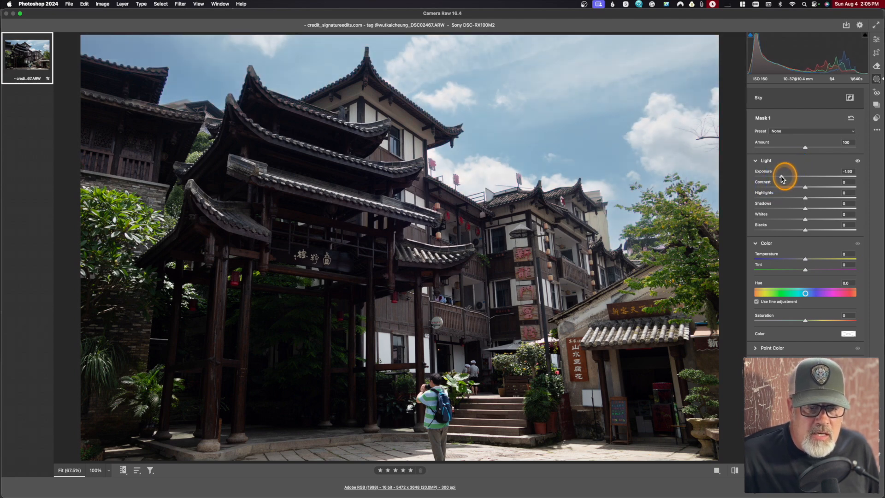
drag(782, 179, 782, 179)
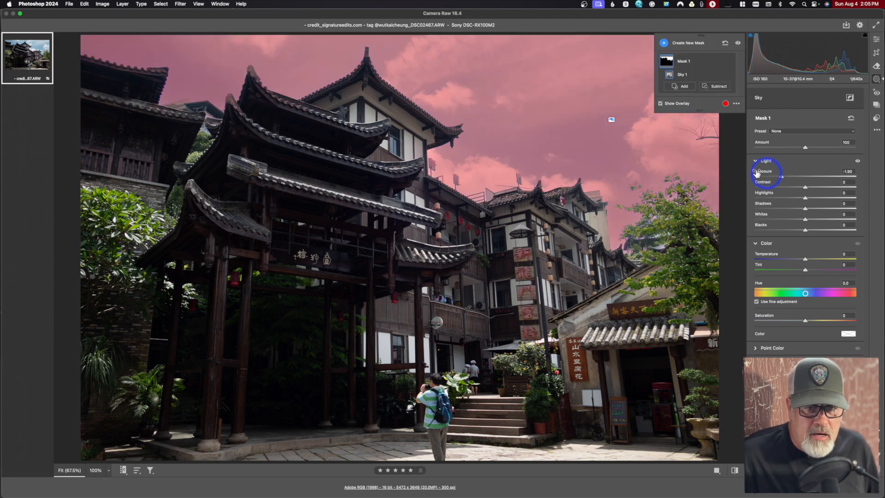
With the mask overlay hidden, set the sky mask's Exposure to -1.75 and Highlights to -8
click(661, 104)
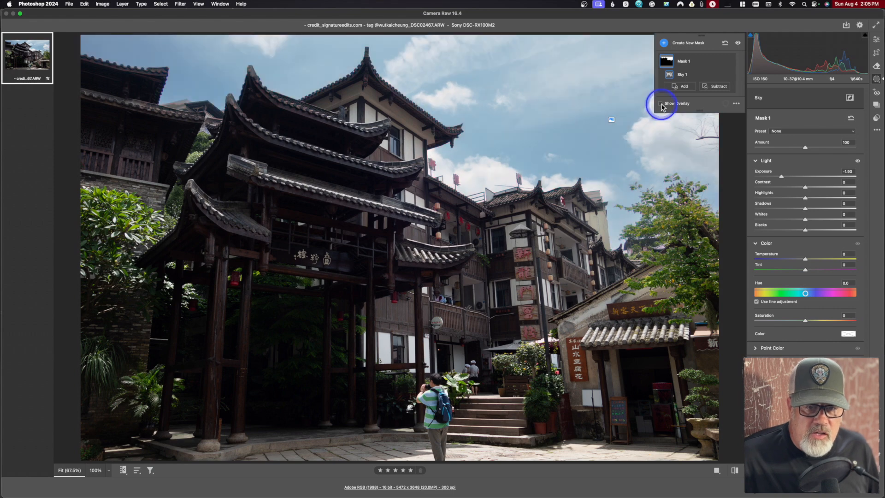
drag(782, 178, 784, 175)
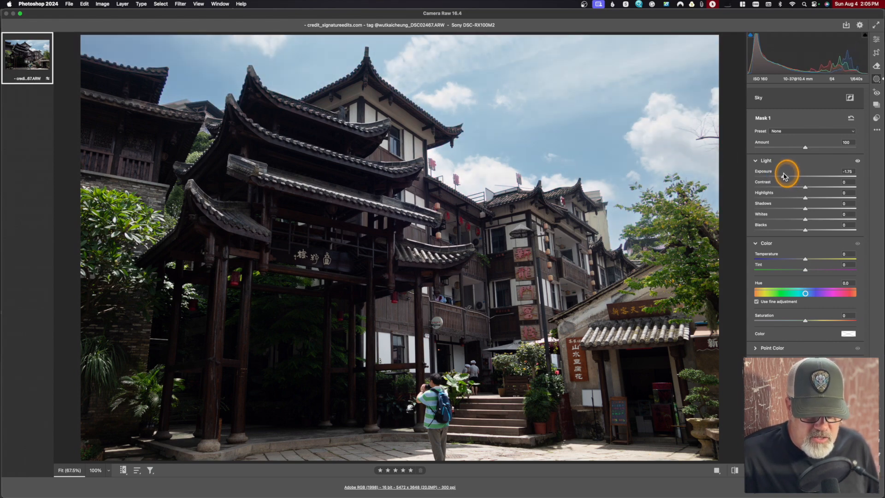
drag(805, 197, 802, 199)
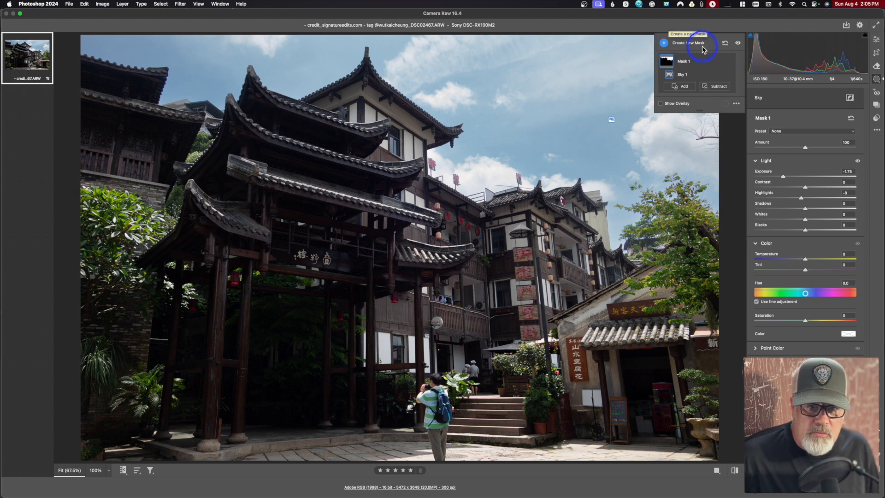
Look over the selection types for a new mask and compare the sky with Mask 1 hidden and shown
click(663, 43)
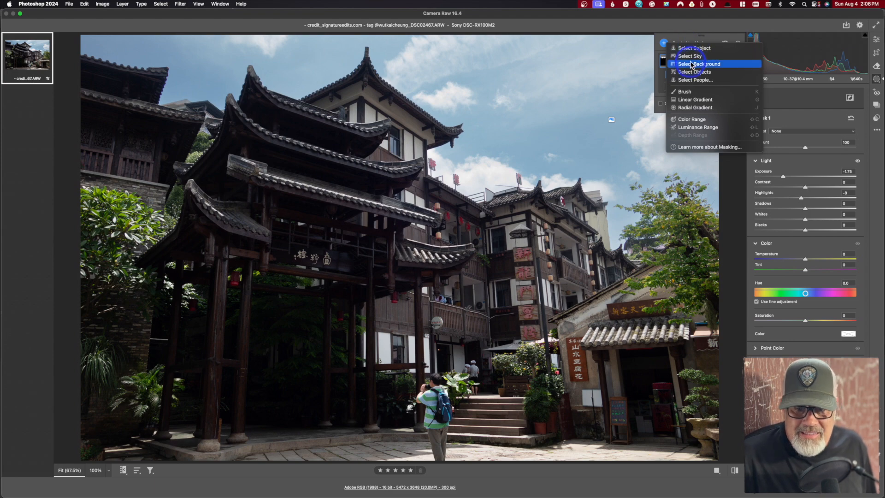
click(584, 55)
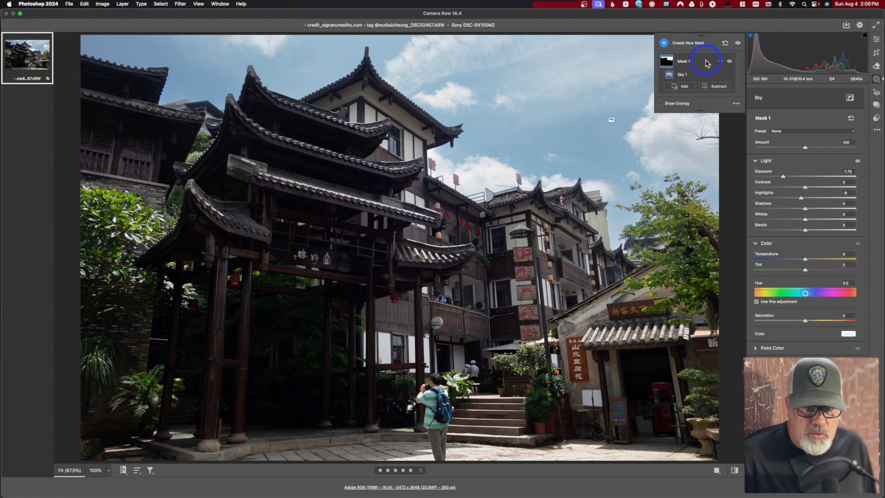
click(730, 62)
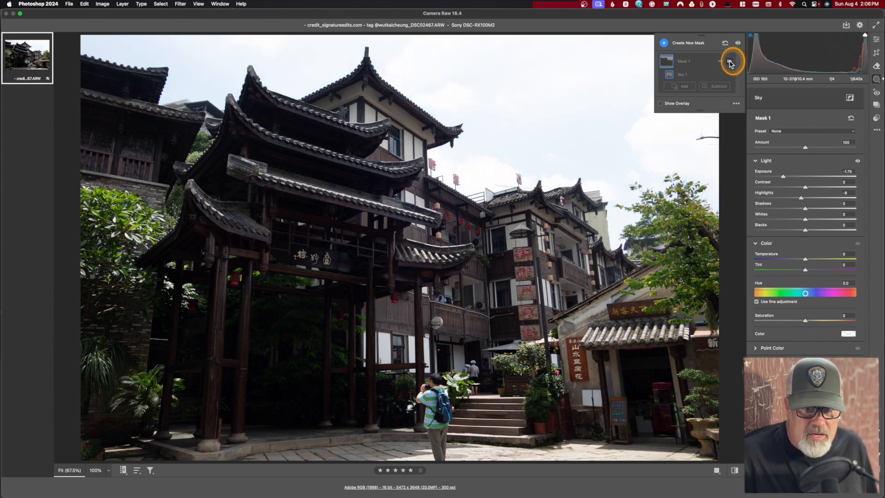
click(730, 62)
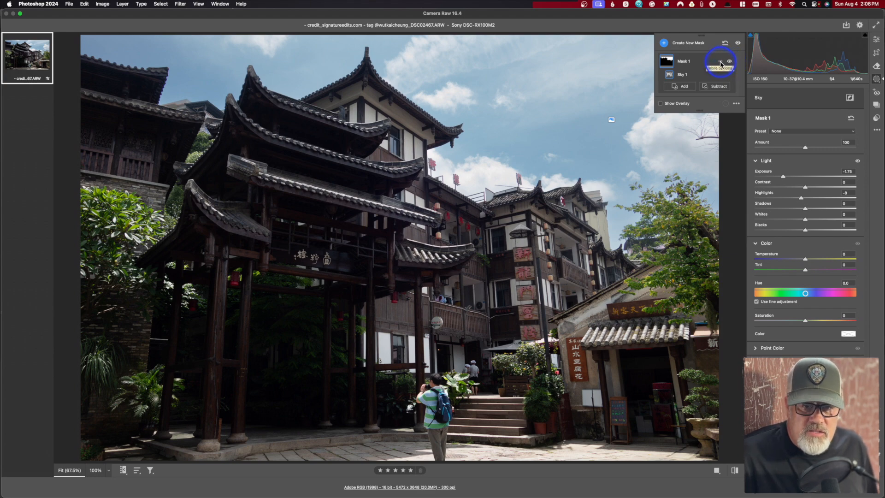
Invert Mask 1 so it covers everything but the sky, and invert it back to the sky
click(721, 64)
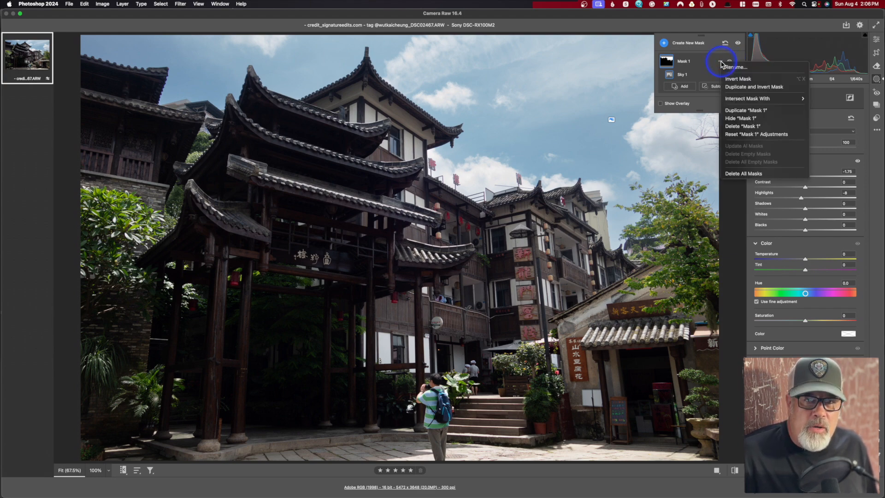
click(737, 79)
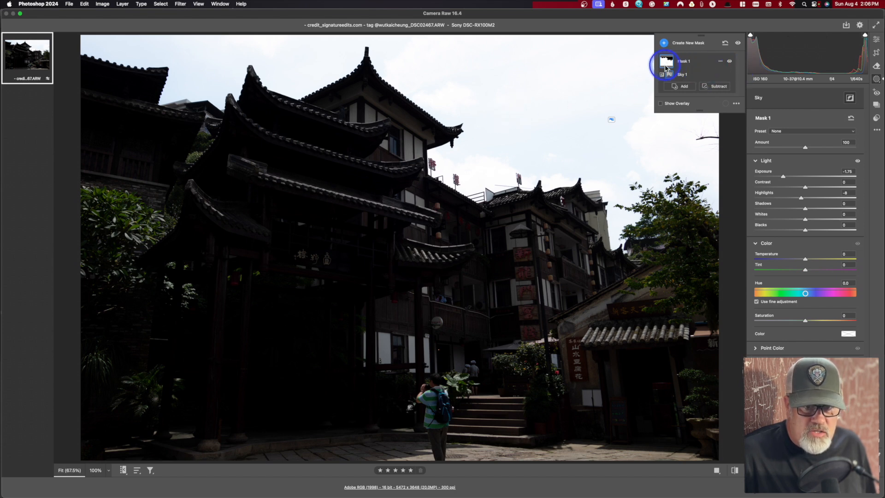
mouse_move(664, 66)
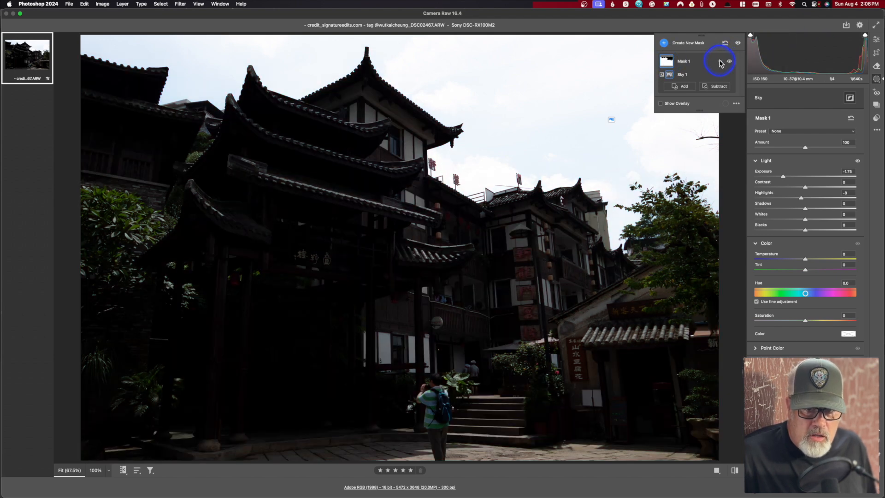
click(720, 62)
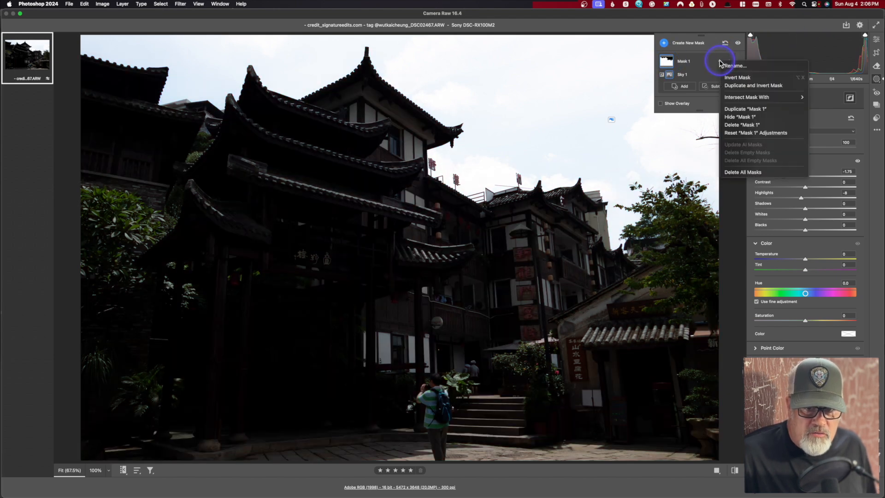
click(734, 78)
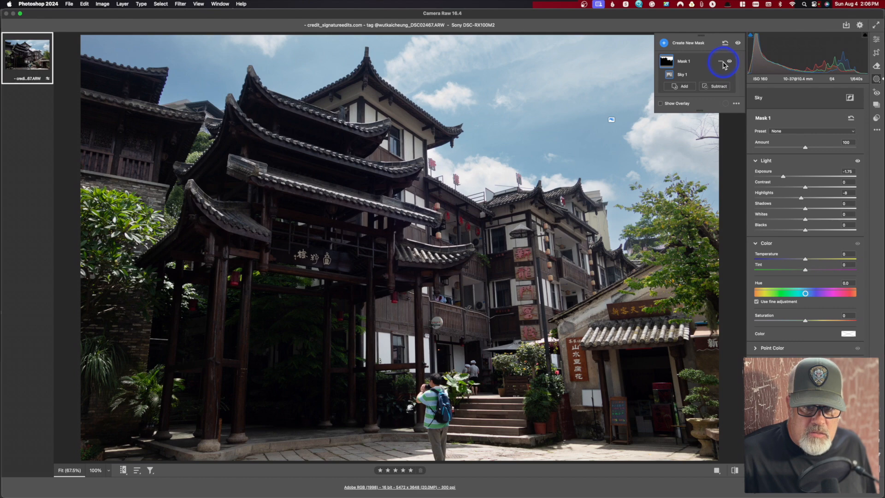
Duplicate and invert Mask 1, and raise the inverted mask's Shadows to +29
click(721, 62)
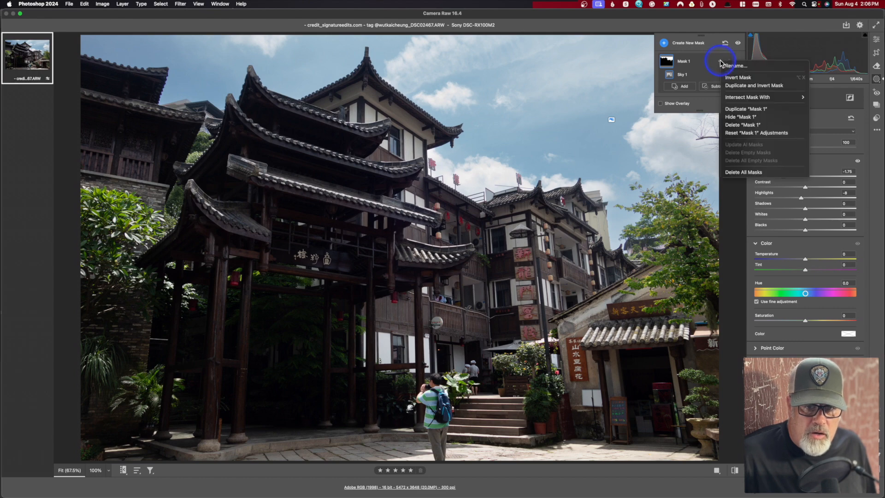
click(747, 86)
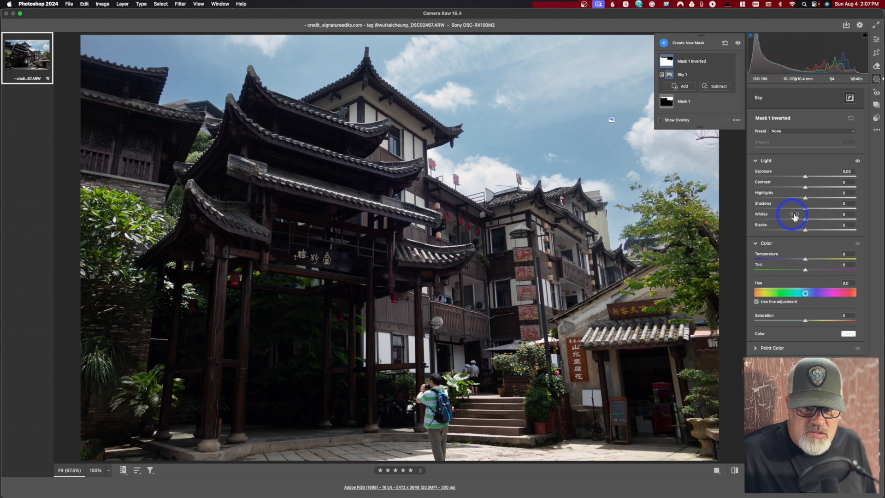
drag(815, 213, 819, 208)
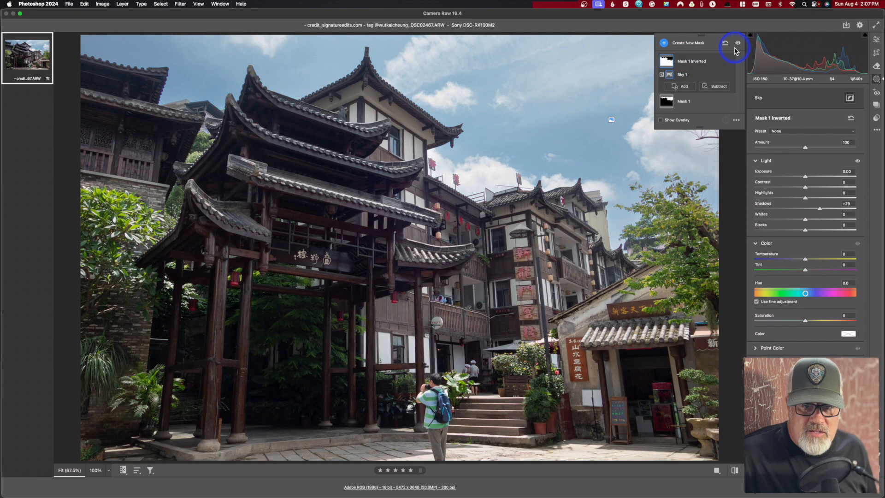
Examine the inverted mask's coverage as White on Black and as Color Overlay, and hide the overlay
click(736, 120)
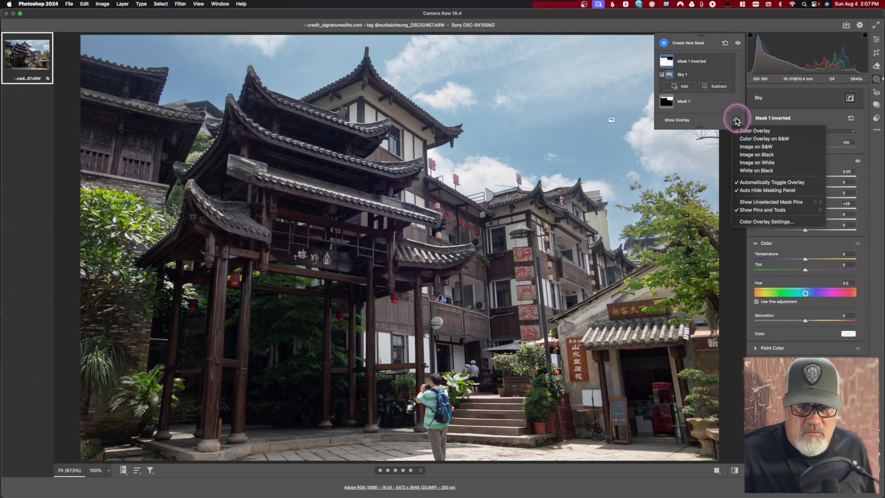
click(752, 170)
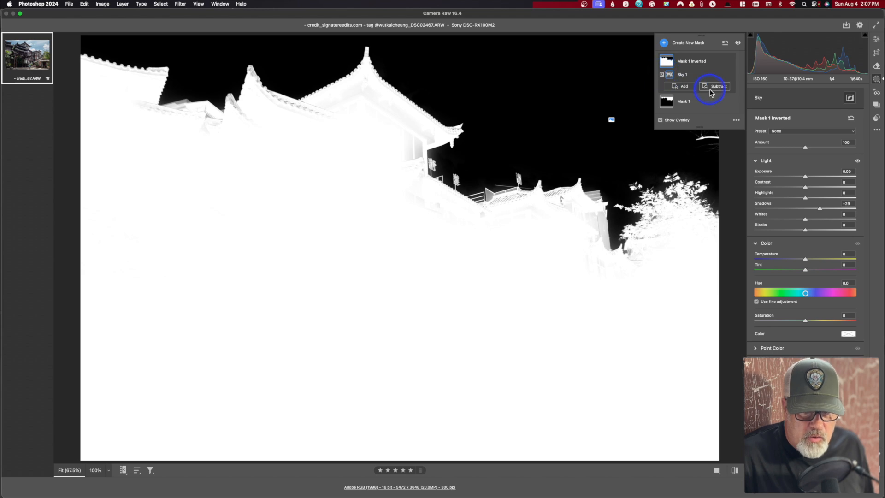
click(736, 120)
click(754, 131)
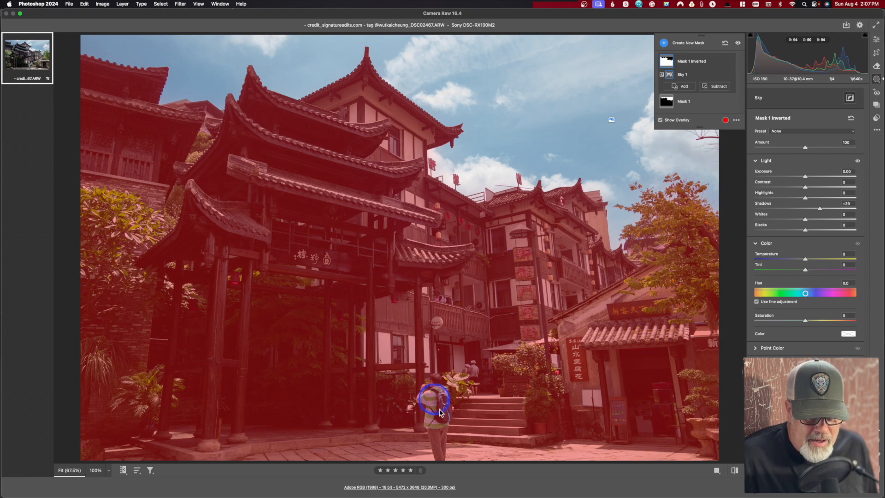
click(660, 121)
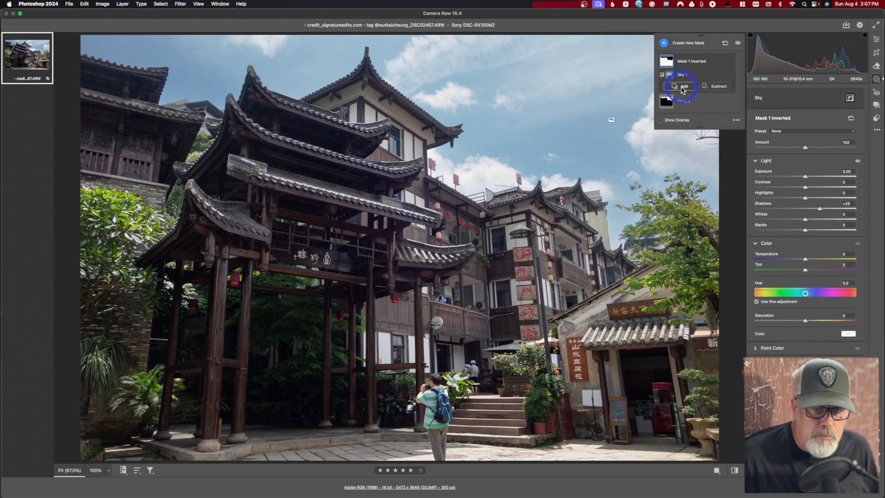
Start subtracting from Mask 1 Inverted with a Brush and set its Size to 12
click(715, 88)
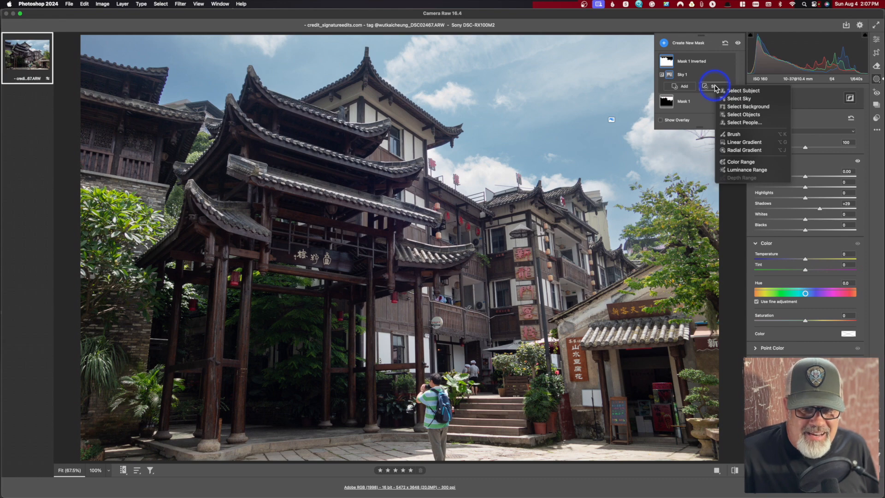
click(736, 134)
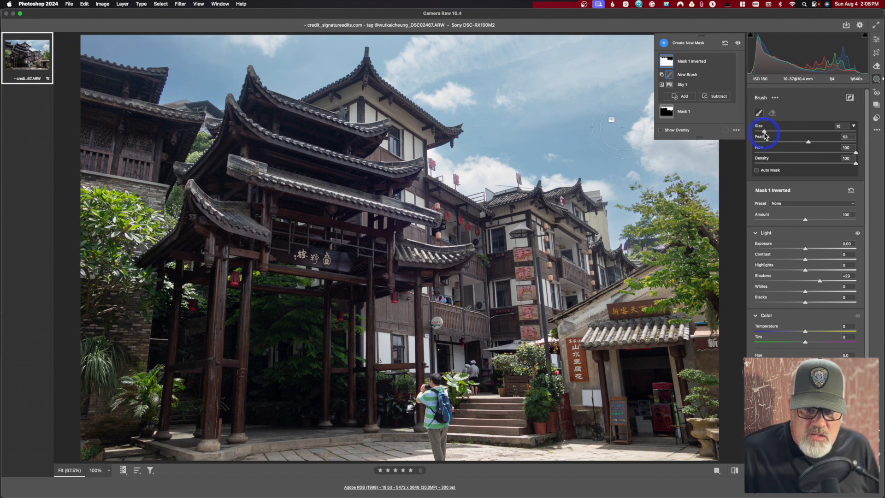
drag(764, 133, 765, 132)
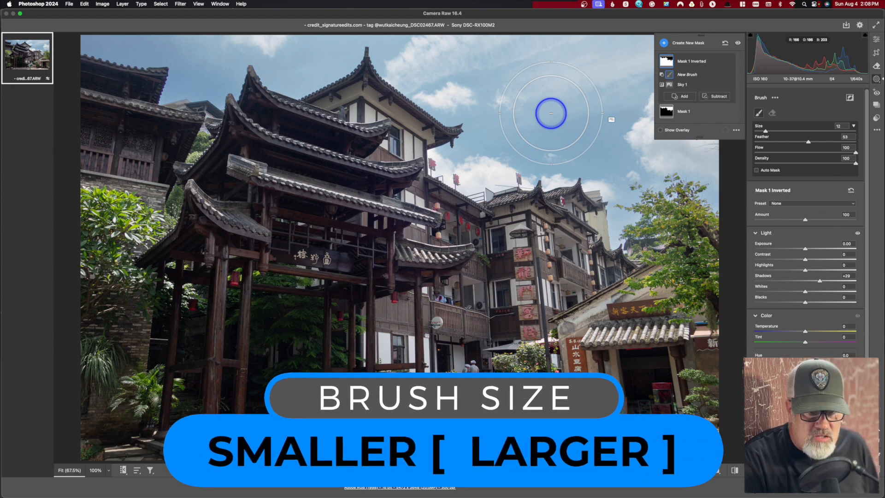
Try out larger and smaller brush sizes between 10 and 16
key(])
key(])
key(])
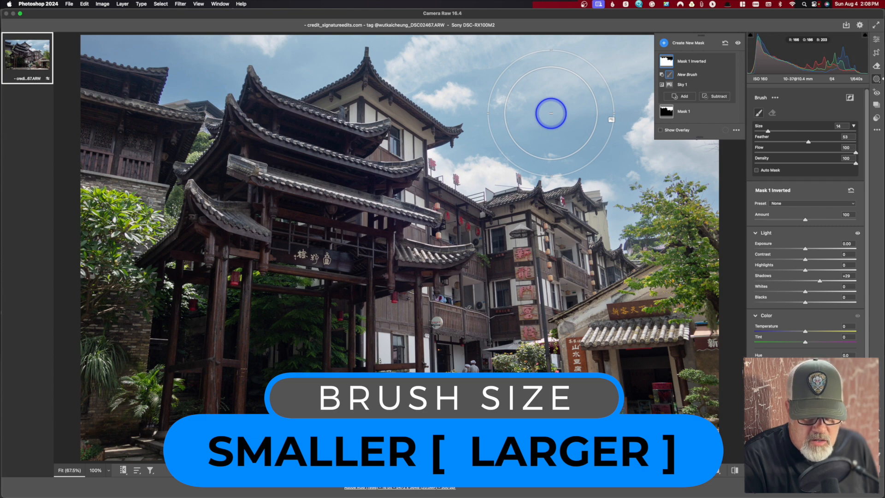
key(bracketleft)
key(bracketleft)
key(bracketleft)
key(bracketleft)
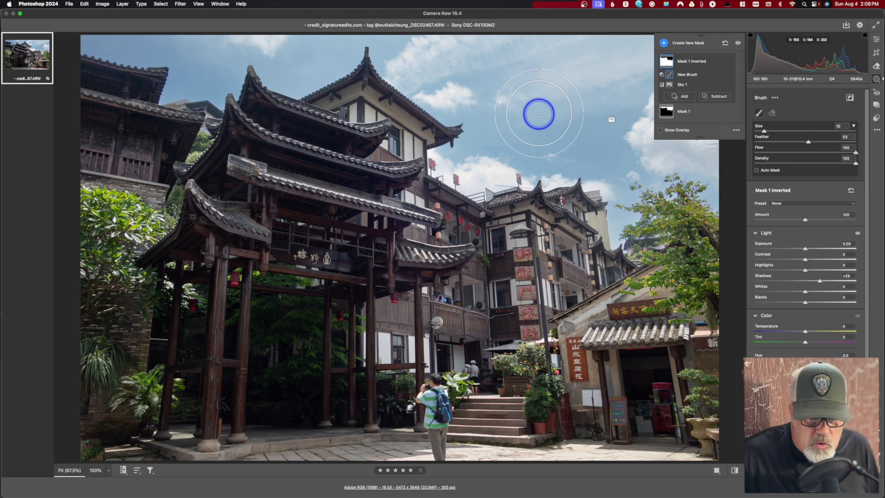
key(bracketright)
key(bracketright)
key(bracketright)
key(bracketright)
key(bracketright)
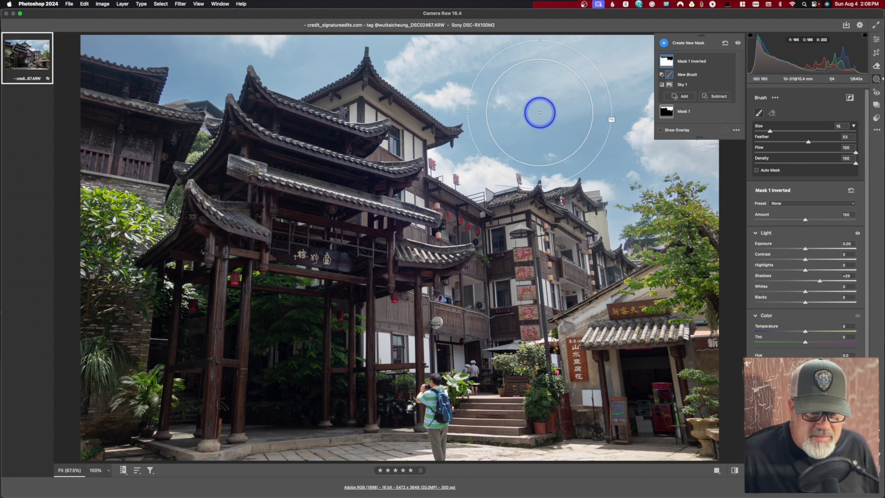
key(bracketleft)
key(bracketleft)
key(bracketleft)
key(bracketleft)
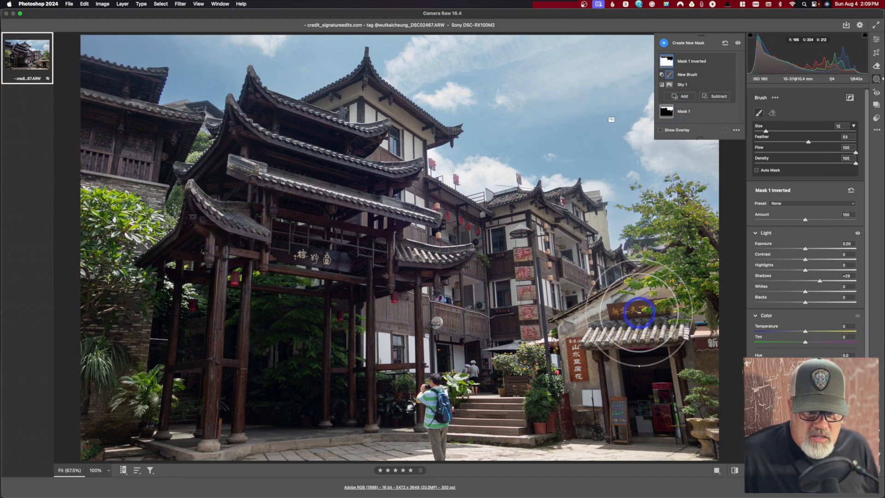
Paint the shop and the buildings beside it out of Mask 1 Inverted with a size 16 brush
key(bracketright)
key(bracketright)
key(bracketright)
key(bracketright)
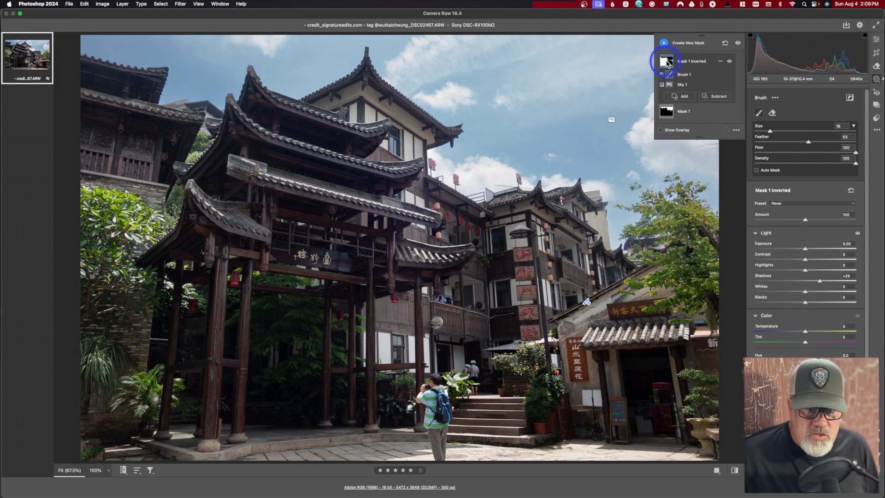
mouse_move(665, 62)
key(ctrl+alt+z)
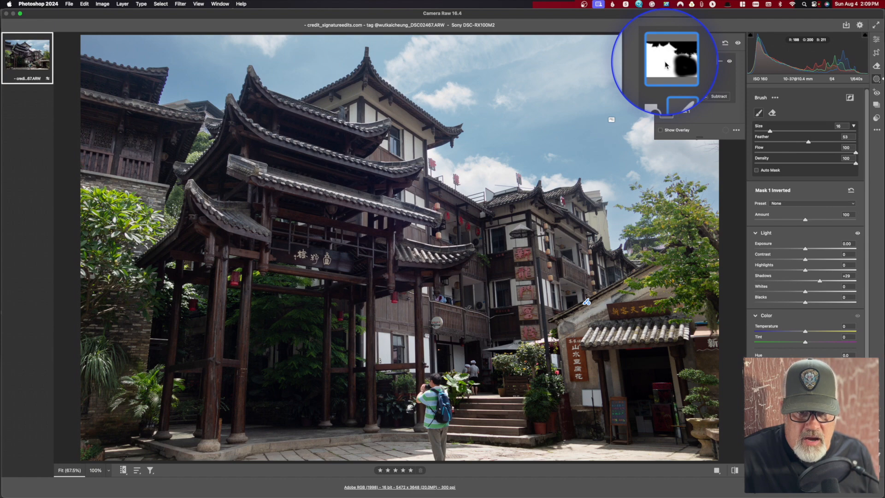
key(ctrl+alt+z)
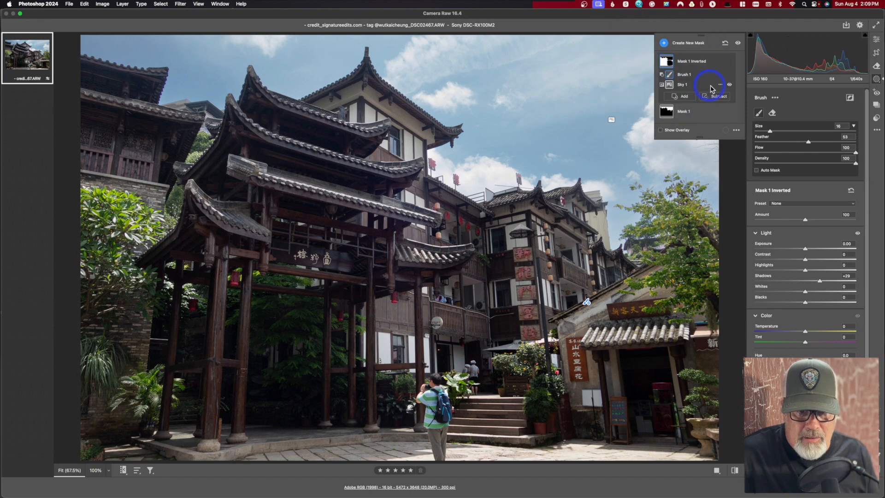
Display the mask as White on Black and subtract the remaining rear rooftops and the tree with the brush
click(736, 130)
click(755, 174)
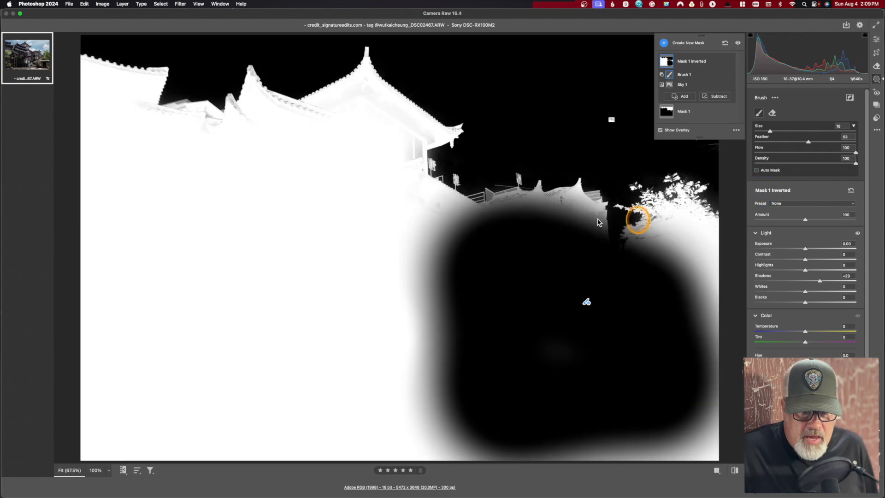
mouse_move(597, 222)
mouse_down()
mouse_move(527, 212)
mouse_move(702, 359)
mouse_move(561, 431)
mouse_move(464, 122)
mouse_up()
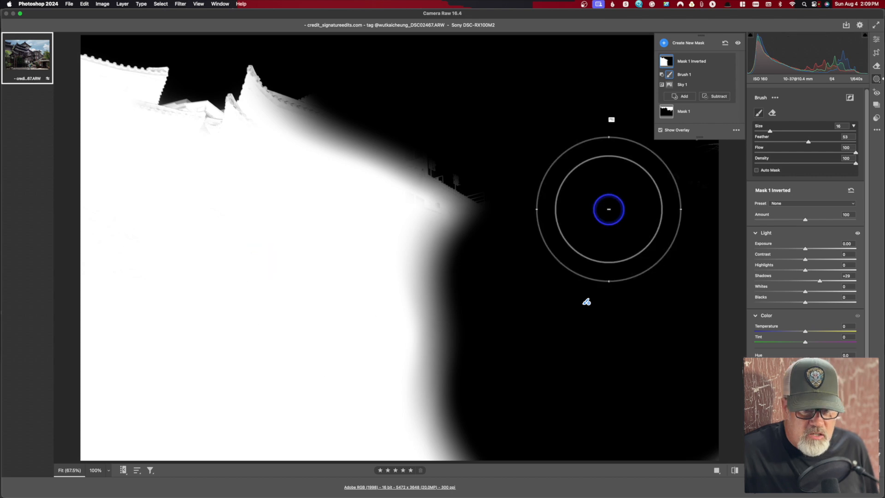
Check the painted-out areas of Mask 1 Inverted as Color Overlay and hide the overlay
click(736, 130)
click(751, 146)
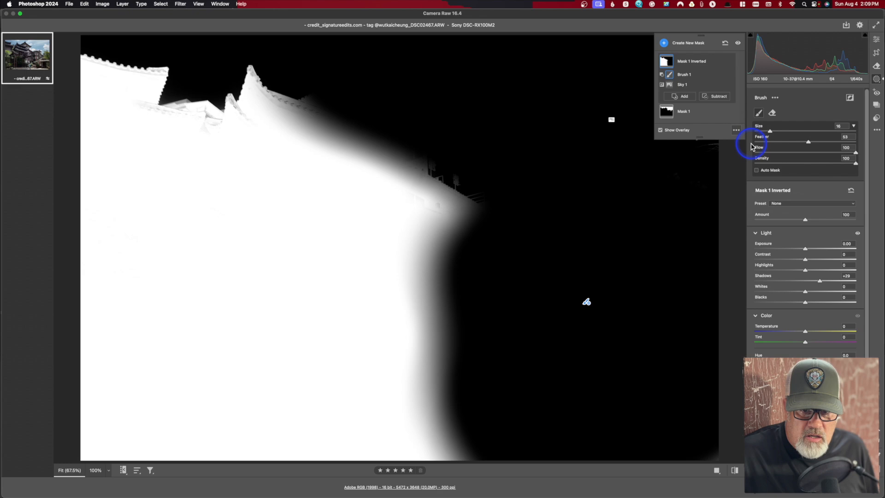
click(659, 131)
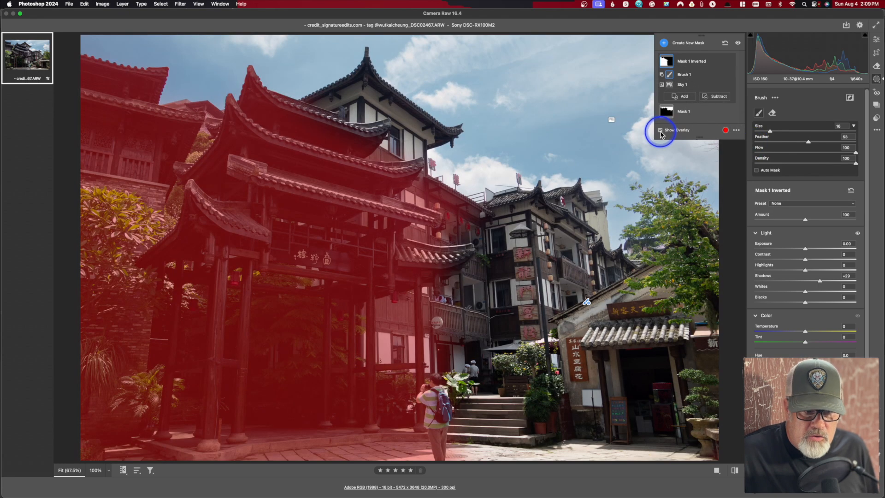
click(660, 131)
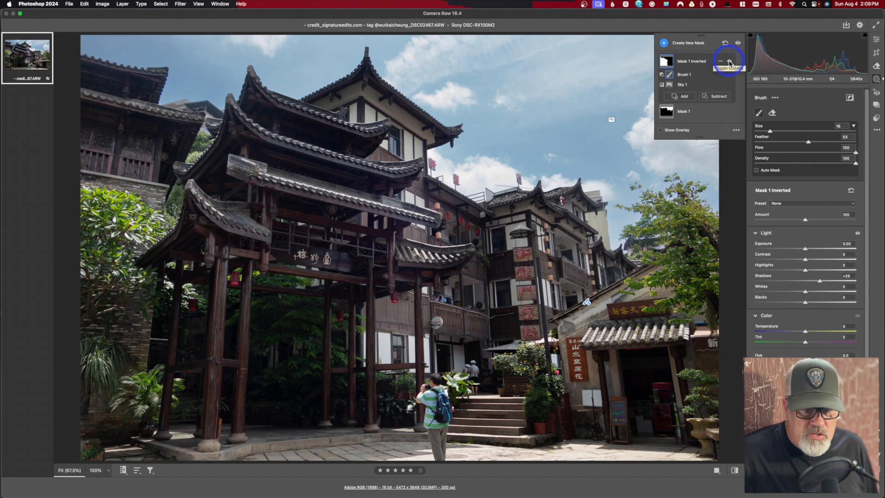
Compare the photo with Mask 1 Inverted hidden and shown, looking at the shadows of the temple gate
click(729, 62)
click(729, 63)
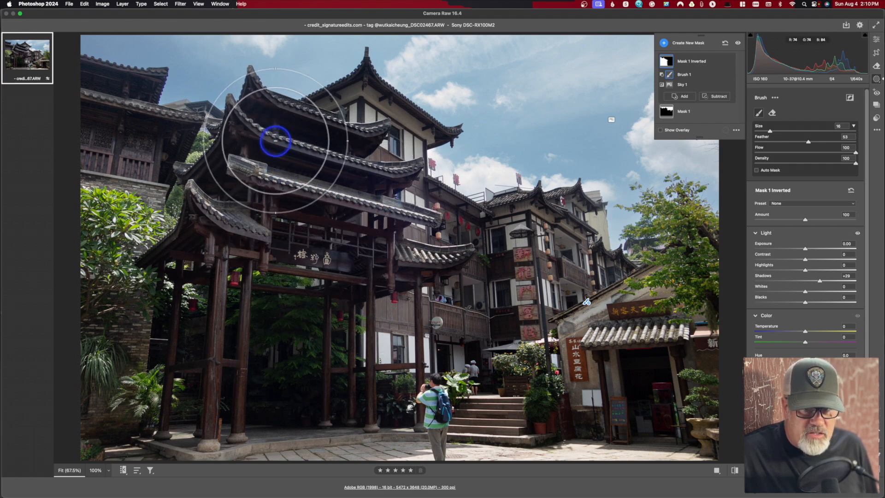
mouse_move(248, 136)
mouse_down()
mouse_move(385, 174)
mouse_move(394, 141)
mouse_move(360, 84)
mouse_move(432, 168)
mouse_move(419, 205)
mouse_move(276, 353)
mouse_up()
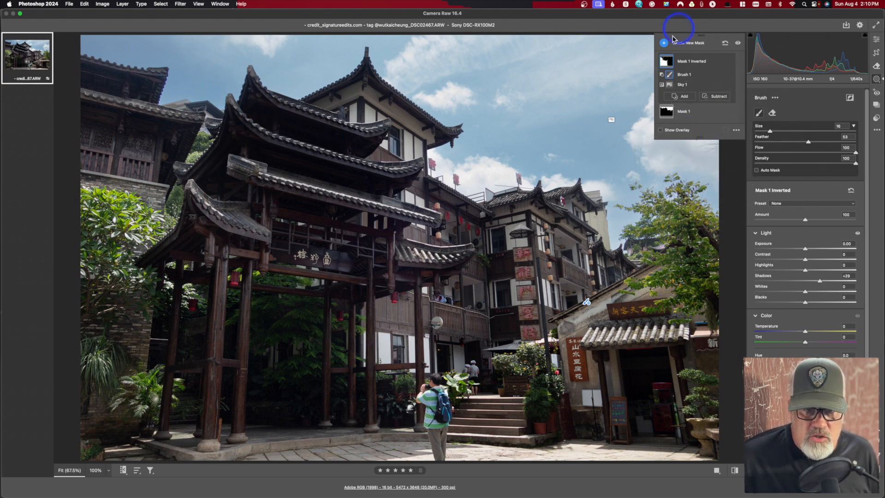
Create a new Brush mask and paint over the sunlit pavement in front of the steps and shop with a size 4 brush
click(663, 43)
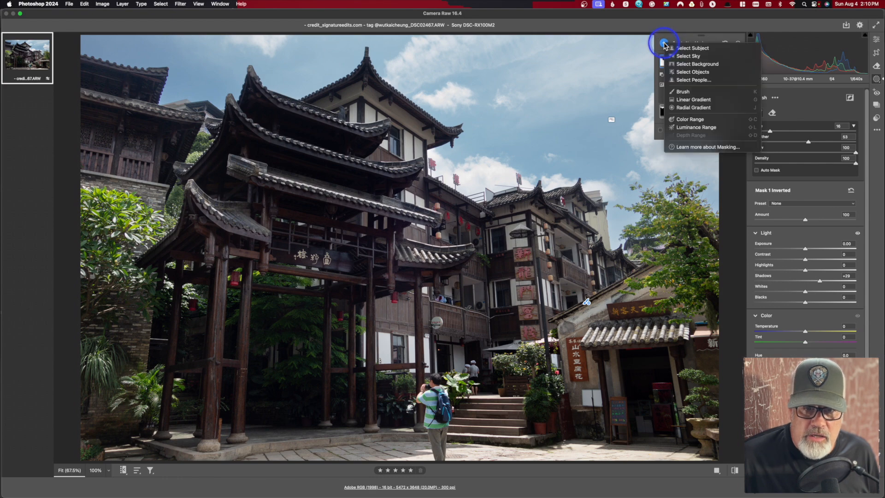
click(683, 92)
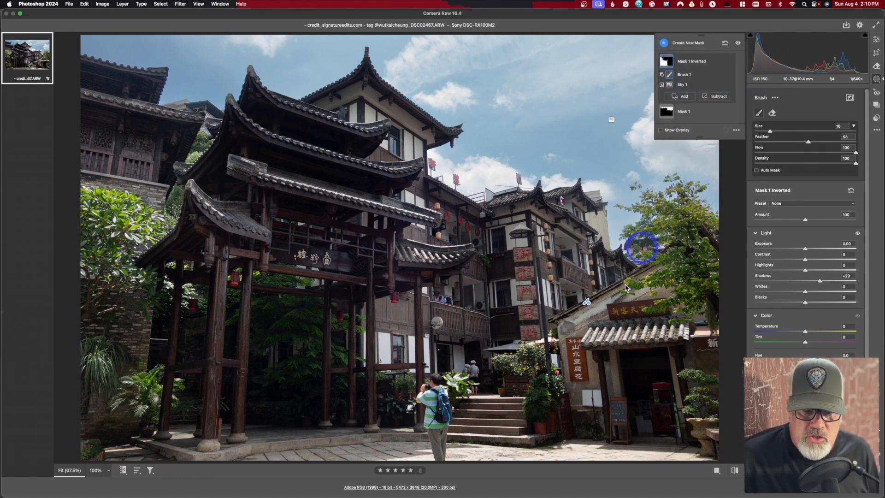
key(bracketleft)
key(bracketleft)
key(bracketleft)
key(bracketleft)
key(bracketleft)
key(bracketleft)
key(bracketleft)
key(bracketleft)
key(bracketleft)
key(bracketleft)
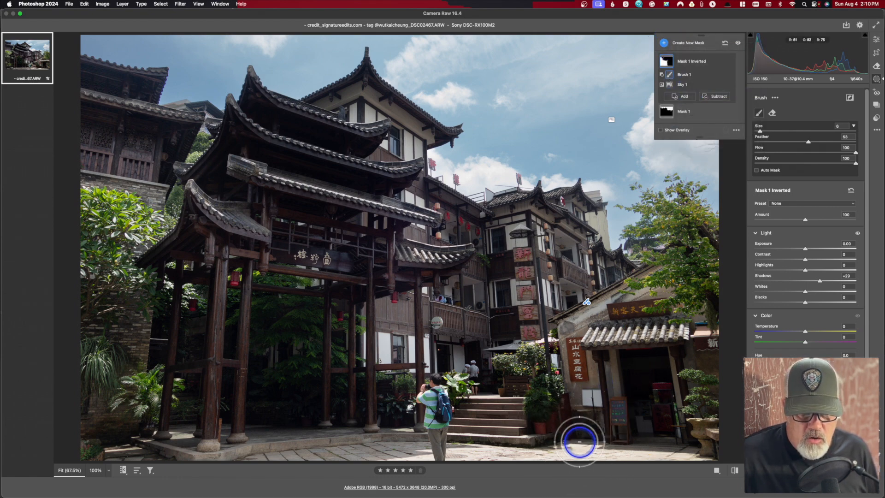
key(k)
key(bracketleft)
key(bracketleft)
mouse_move(575, 457)
mouse_down()
mouse_move(464, 456)
mouse_move(397, 470)
mouse_move(587, 456)
mouse_move(700, 468)
mouse_move(573, 468)
mouse_up()
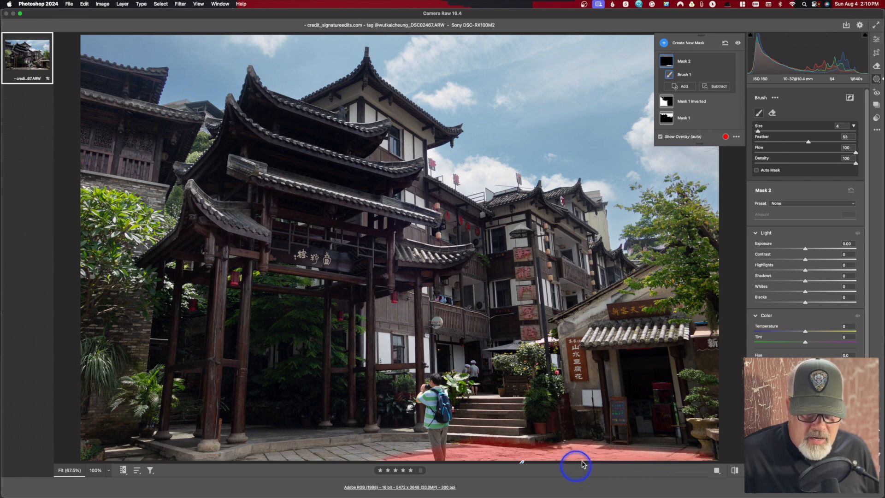
Set the pavement mask's Contrast to -19, Highlights to -50 and Exposure to +0.10
click(796, 260)
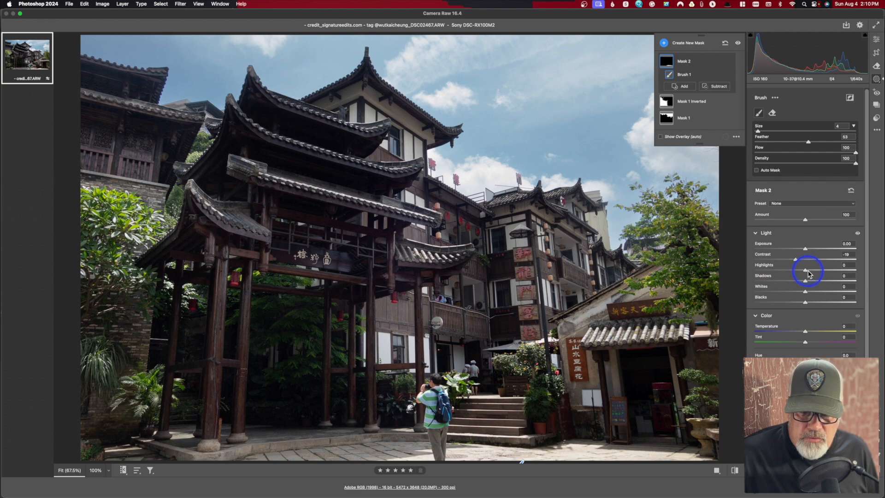
mouse_move(806, 273)
mouse_down()
mouse_move(781, 273)
mouse_move(804, 249)
mouse_up()
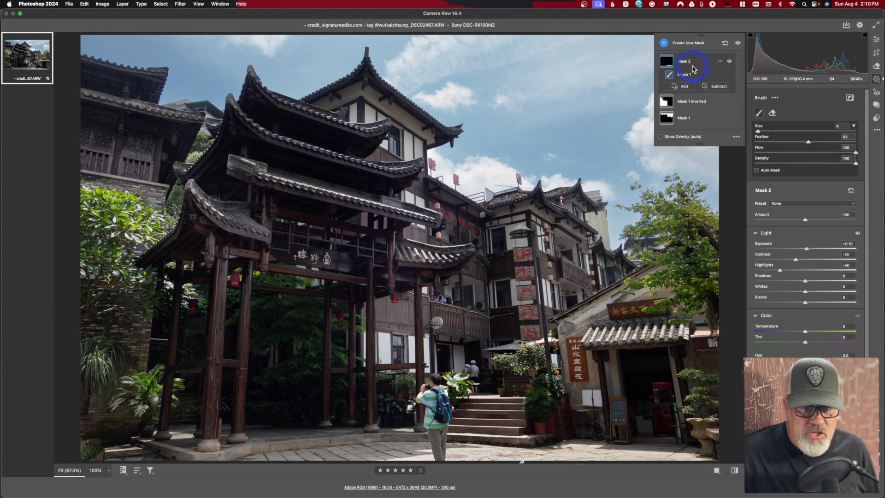
Set the sky mask's Exposure to -1.65 on the temple photo
click(681, 118)
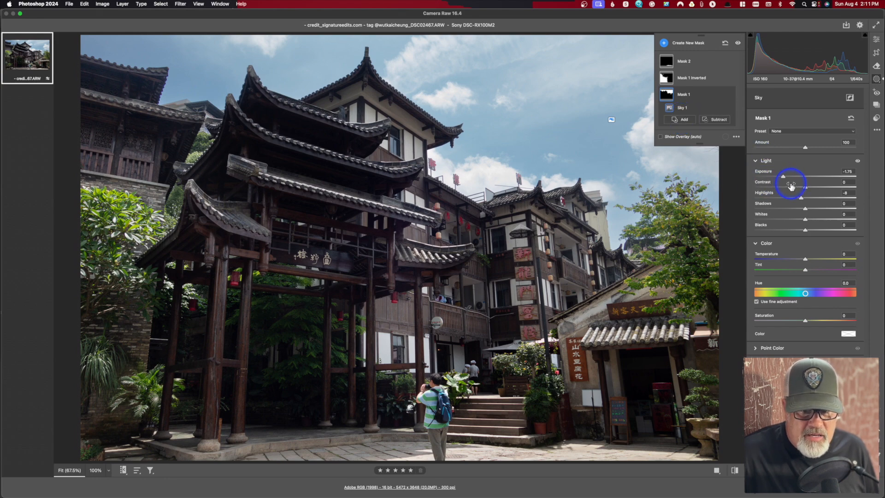
mouse_move(783, 177)
mouse_down()
mouse_move(803, 178)
mouse_move(786, 180)
mouse_up()
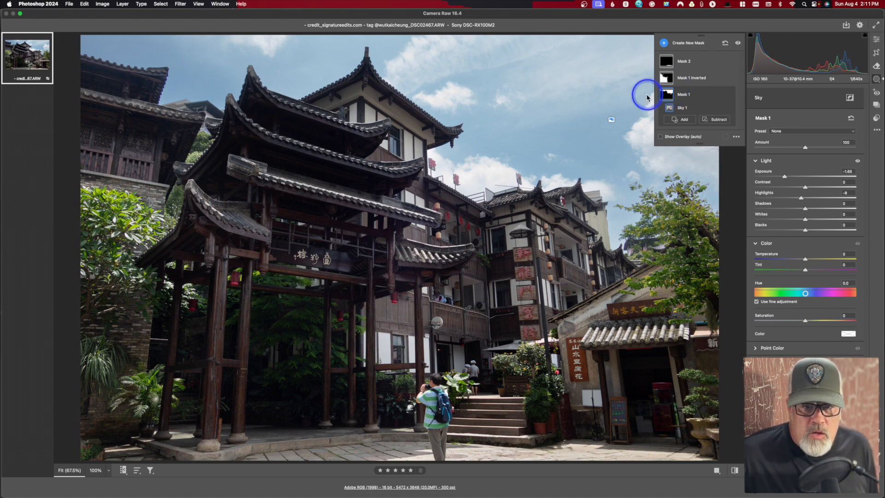
Remove all masks from the temple photo and start a new Background mask
click(724, 46)
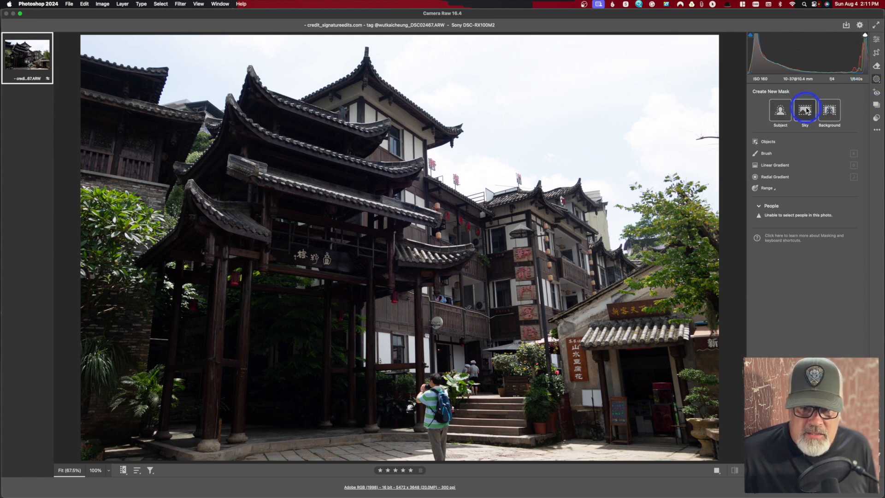
click(835, 112)
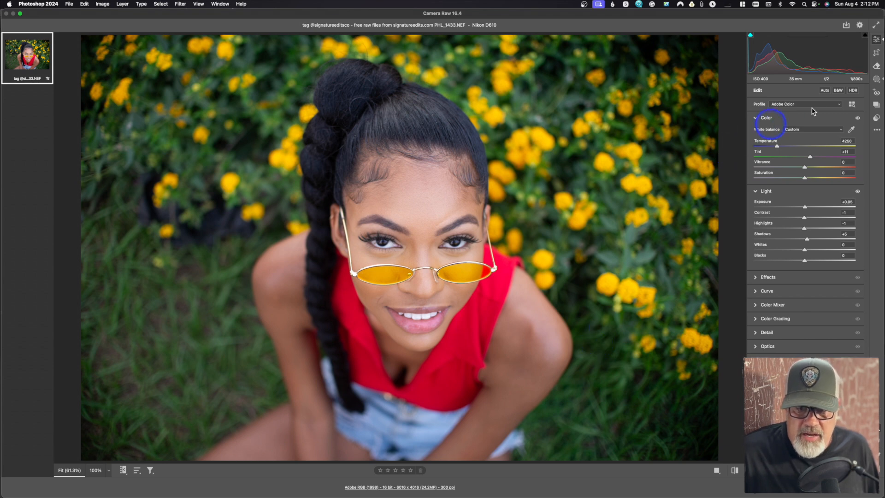
Switch from the general edit settings to the masking tools for the portrait photo
click(876, 78)
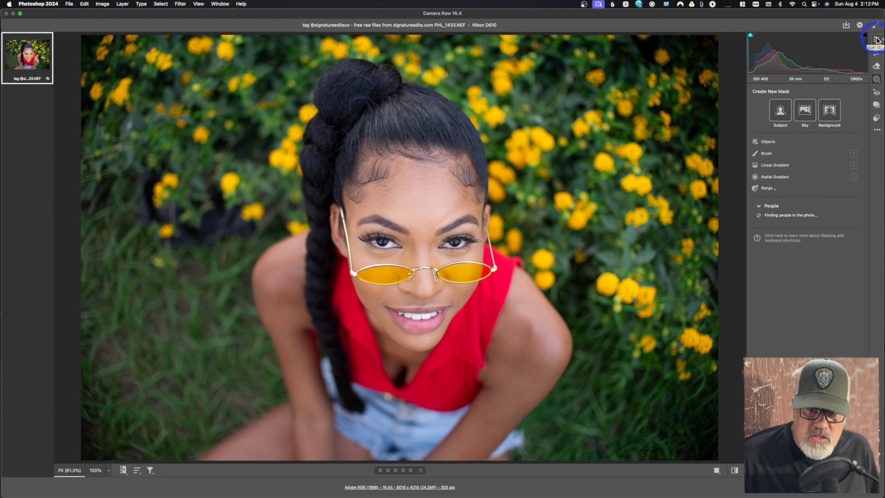
click(877, 40)
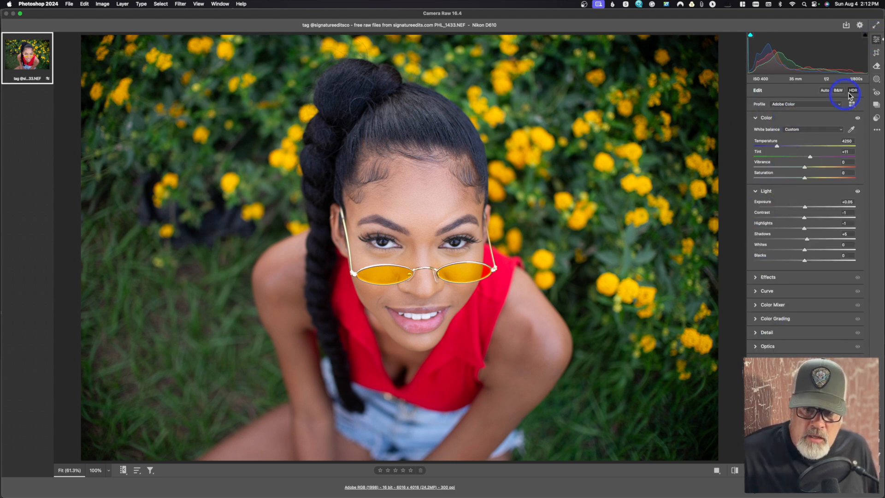
click(876, 79)
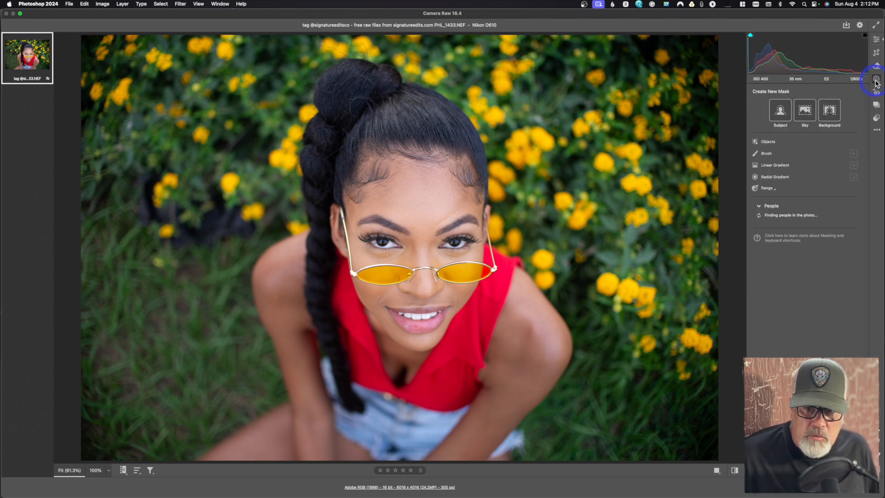
click(876, 41)
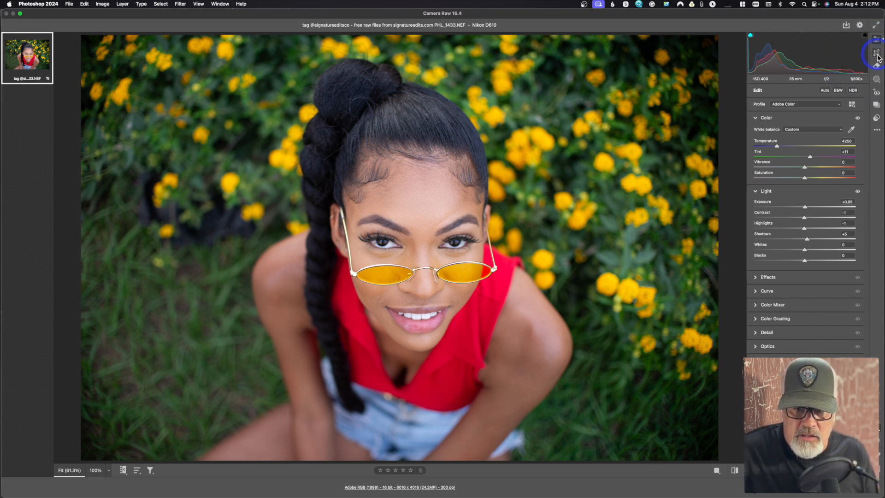
click(876, 80)
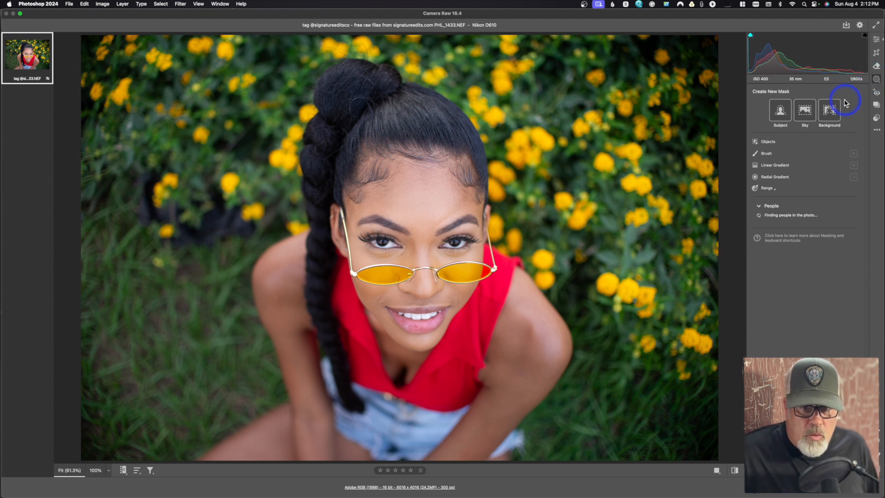
Try a Subject mask on the woman with Exposure at -2.15, reset the exposure and remove the mask
click(780, 111)
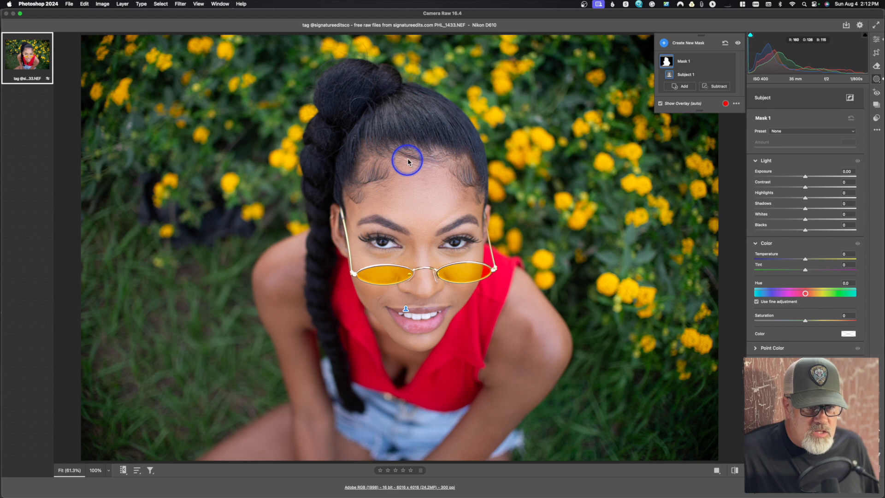
mouse_move(665, 60)
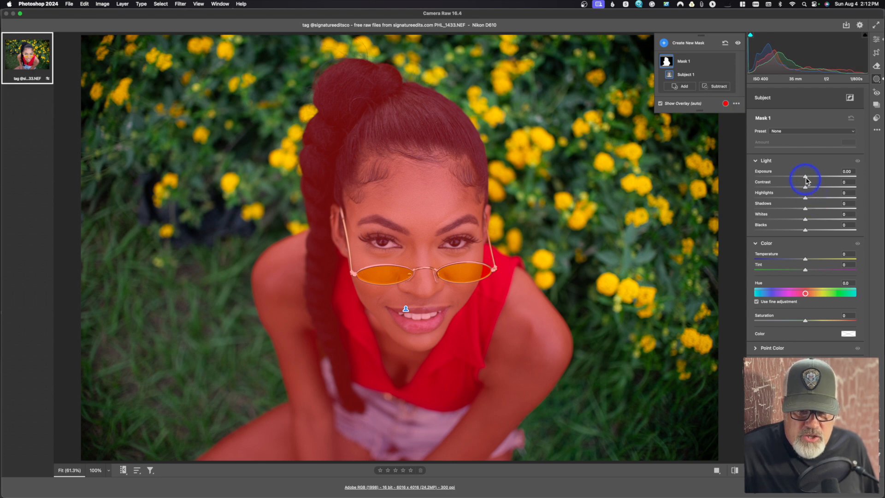
drag(806, 178, 777, 180)
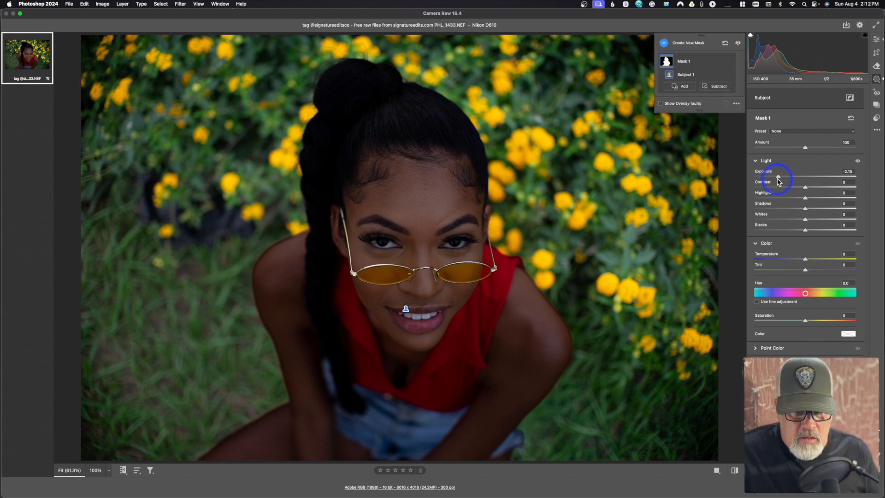
double_click(778, 180)
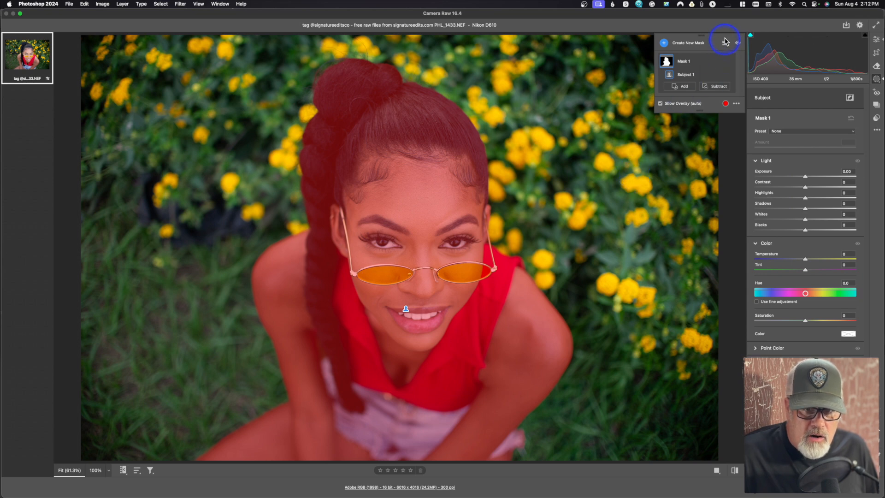
click(724, 45)
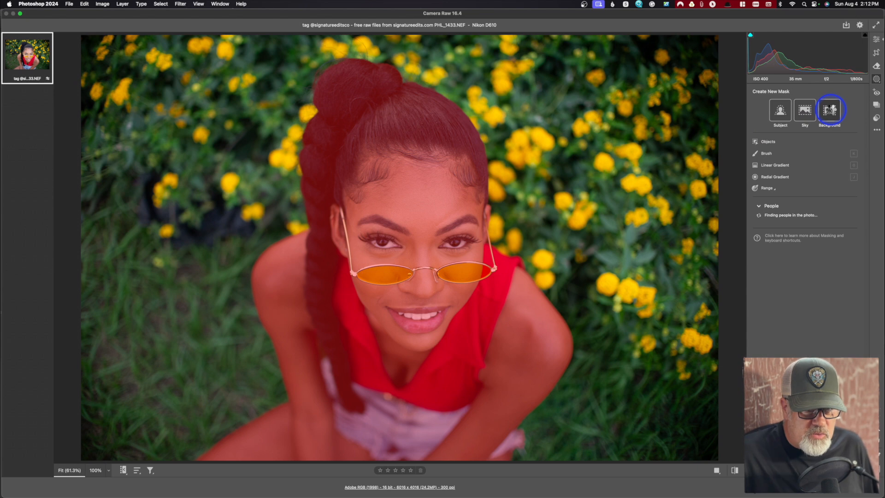
Create a Background mask around the woman and set its Contrast to -17 and Highlights to -14
click(830, 109)
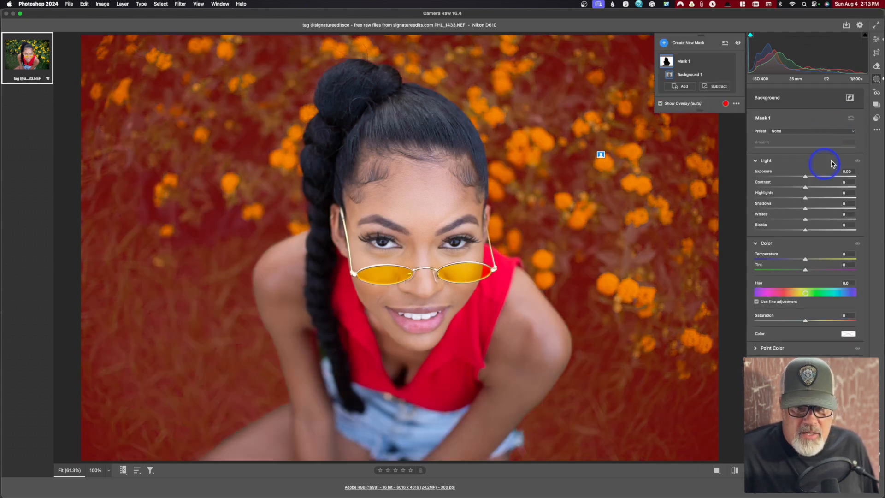
click(794, 187)
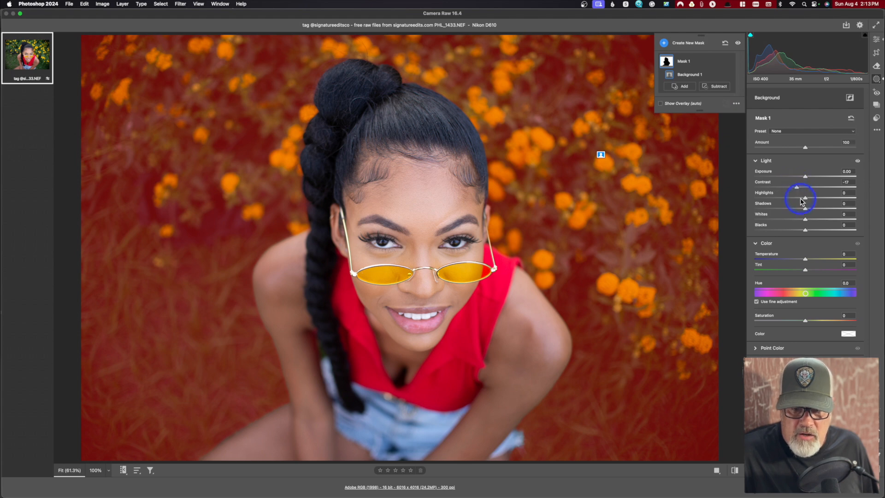
click(798, 199)
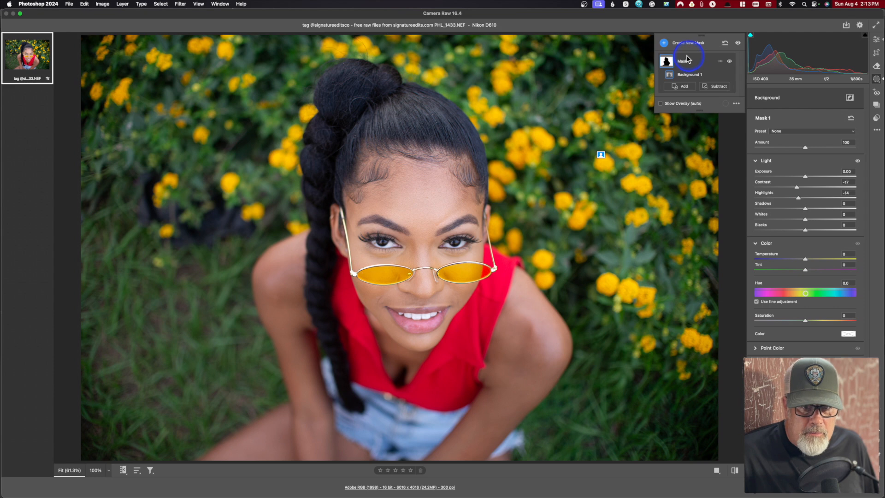
click(666, 63)
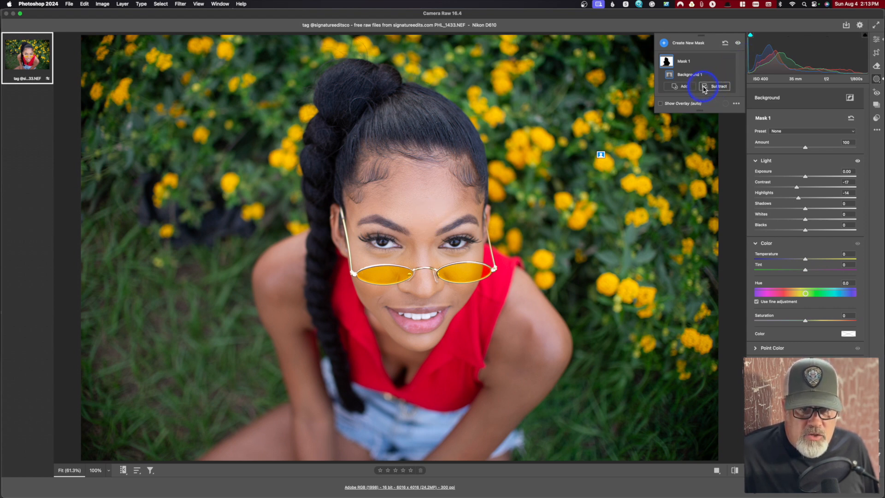
Create a new People mask for Person 1 that combines Facial Skin and Lips in a single mask
click(663, 43)
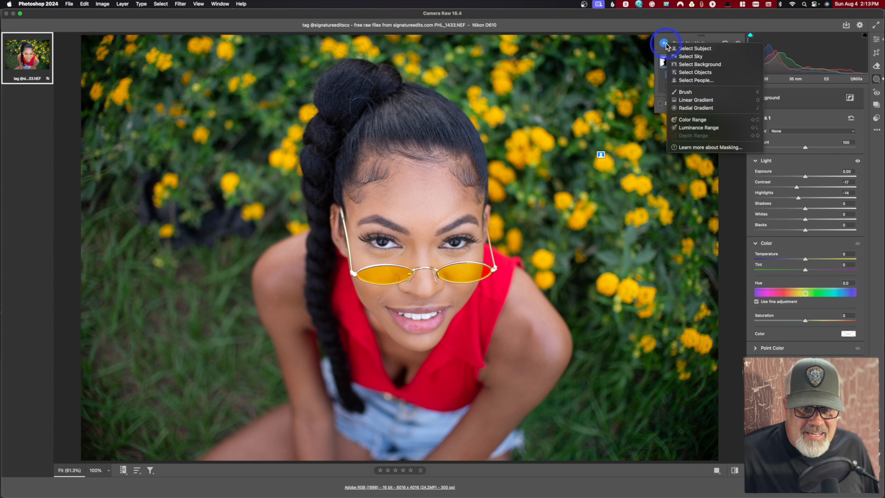
click(696, 80)
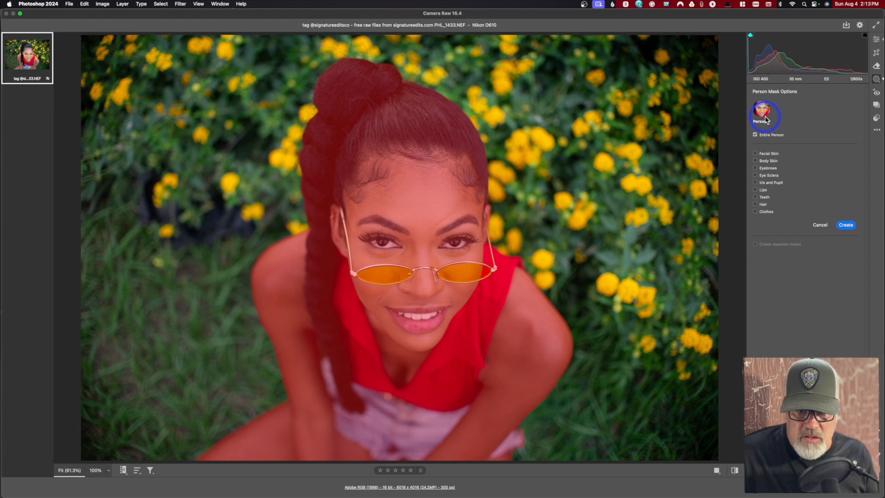
mouse_move(762, 108)
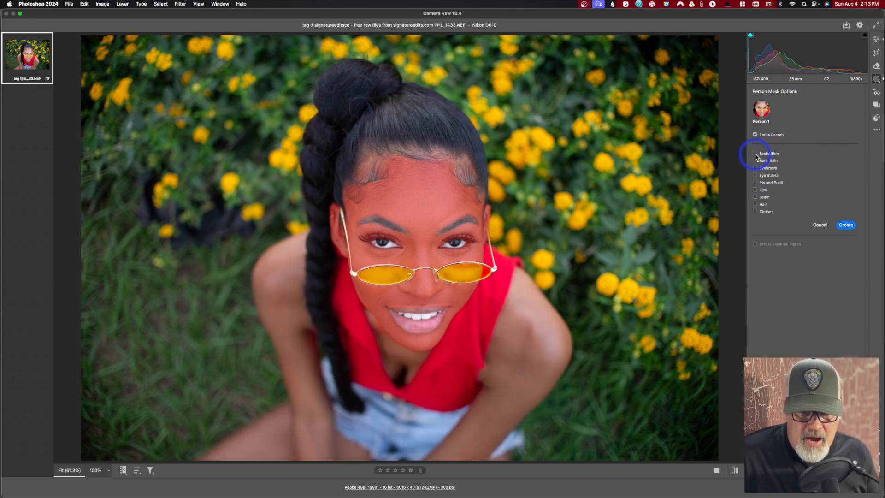
click(754, 154)
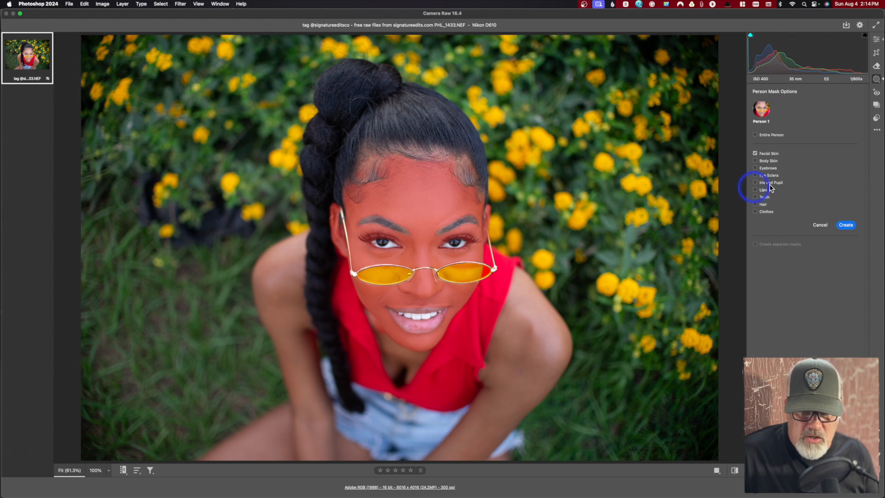
click(756, 190)
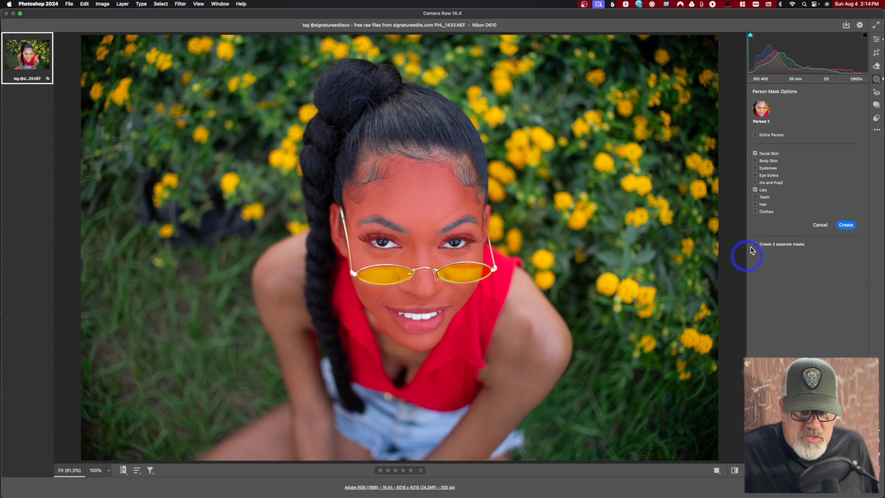
click(842, 226)
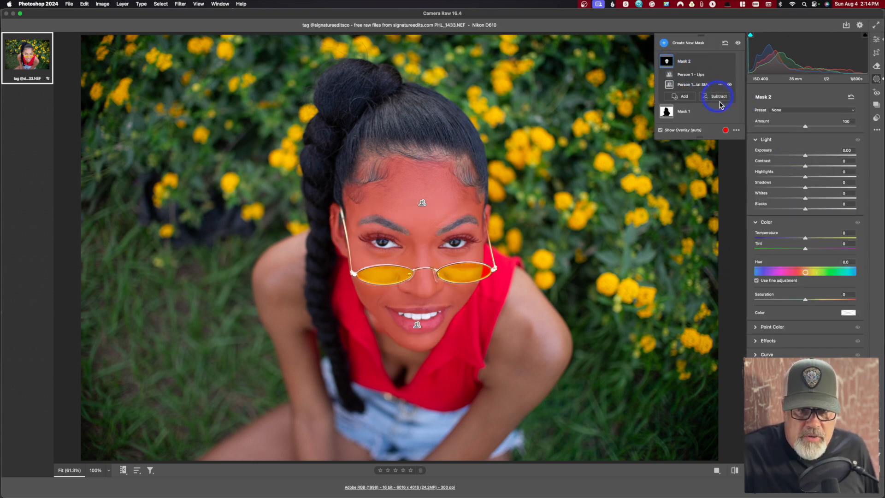
Display the face mask as White on Black and subtract the ear beside the braid and the rough jaw edge with a size 4 brush
click(736, 130)
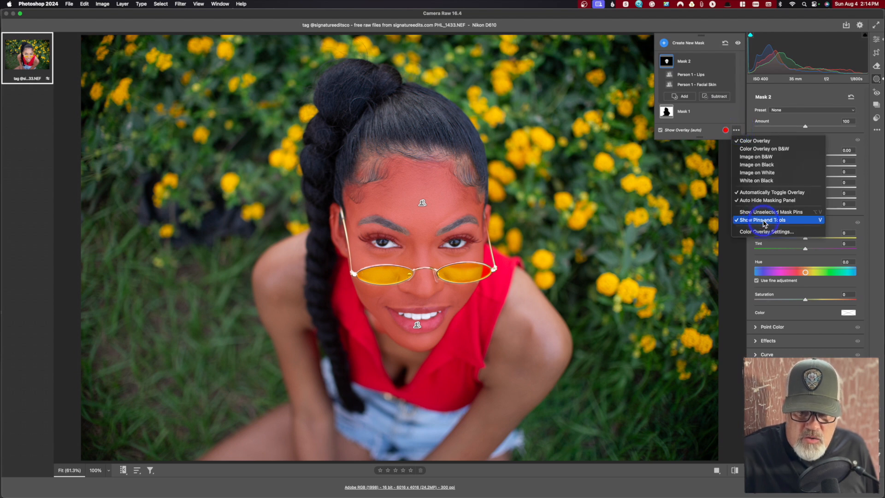
click(759, 182)
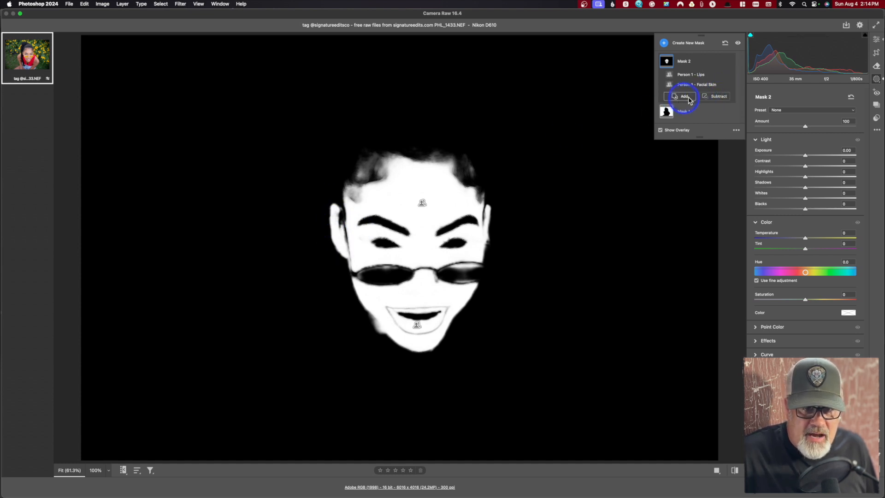
click(706, 96)
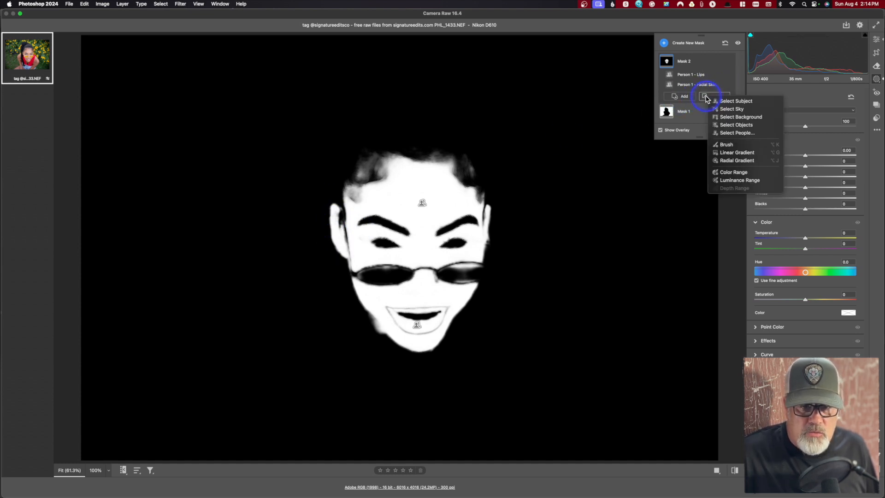
click(736, 145)
mouse_move(328, 206)
mouse_down()
mouse_move(339, 262)
mouse_move(336, 203)
mouse_up()
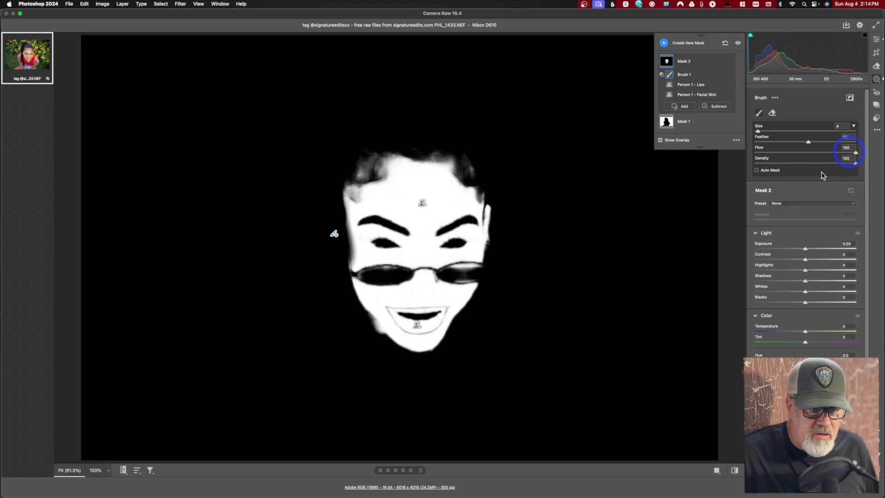
drag(366, 328, 376, 340)
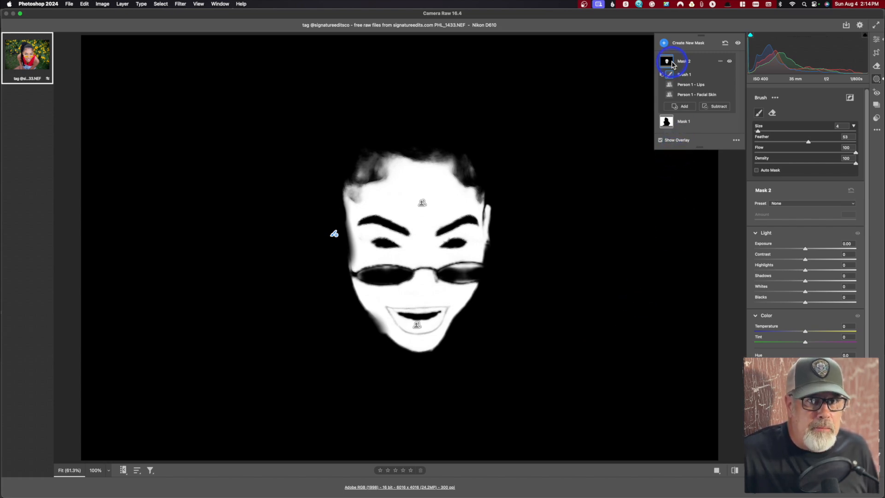
Set the face mask's display back to Color Overlay and hide the overlay
click(736, 140)
click(754, 151)
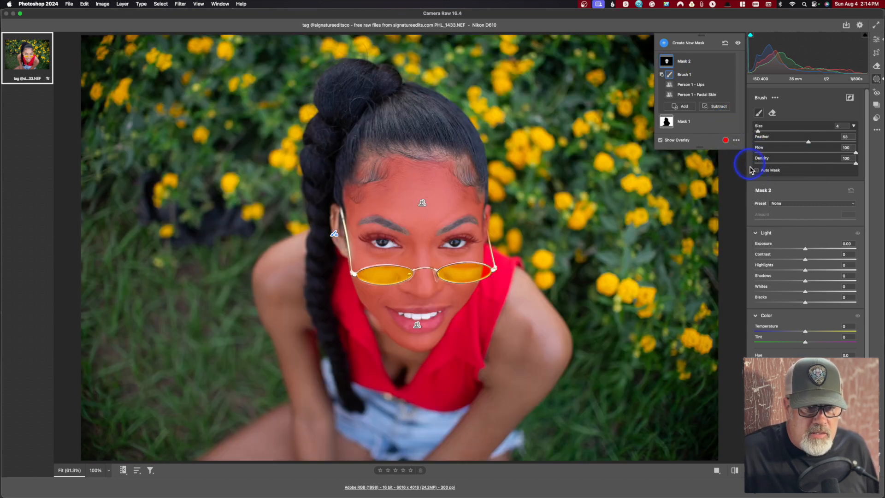
click(661, 141)
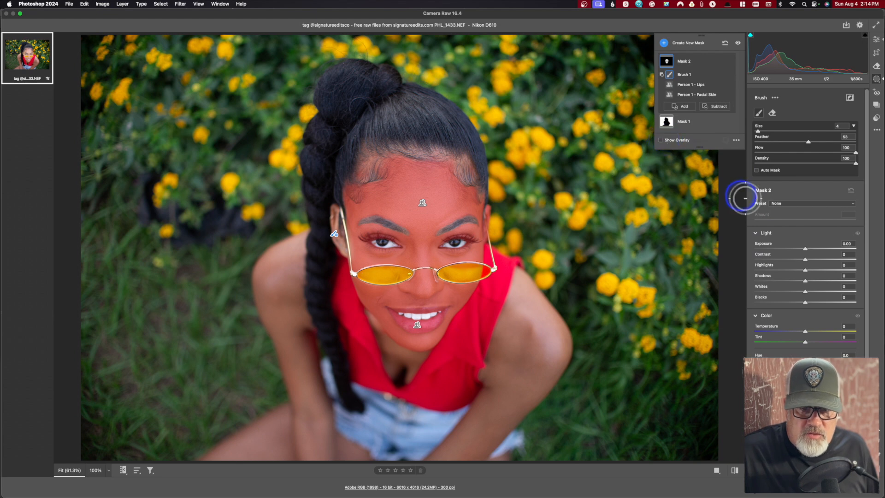
Set the face mask's Exposure to -0.15, Contrast to -10 and Highlights to -10, and show its overlay
click(796, 259)
drag(806, 249, 799, 273)
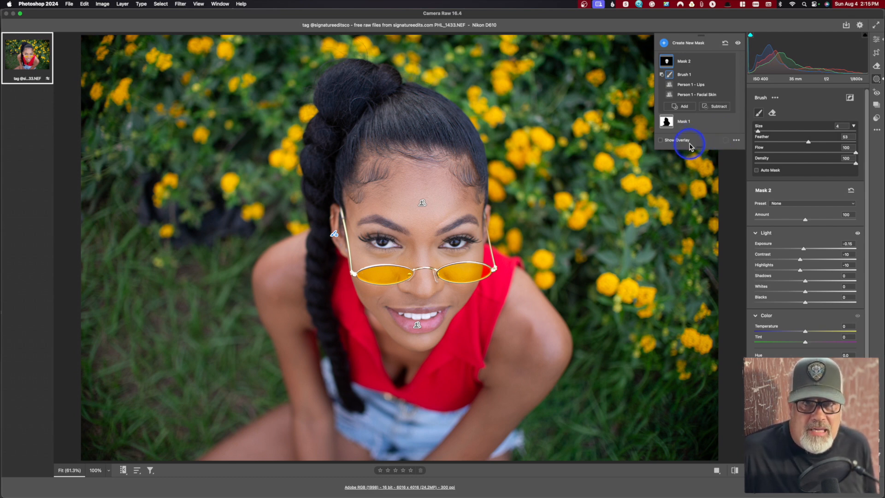
click(661, 140)
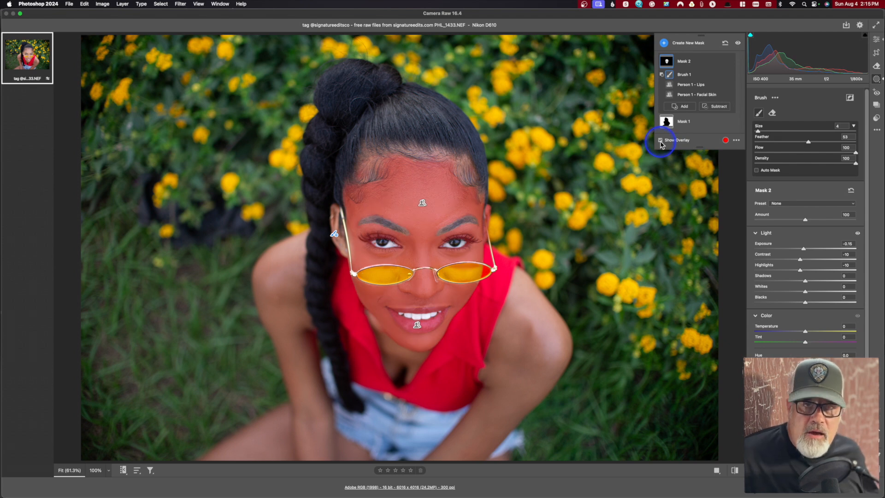
Return to the general edit settings and look over the additional image commands, including Enhance
click(875, 41)
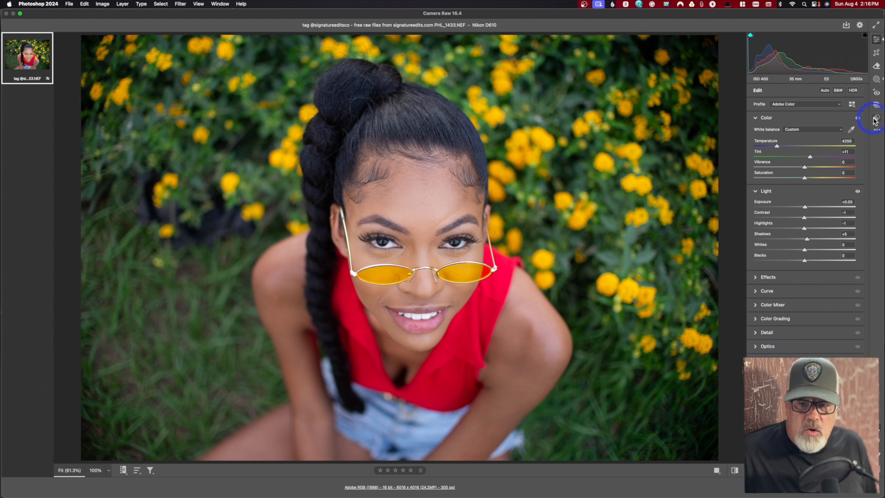
click(876, 131)
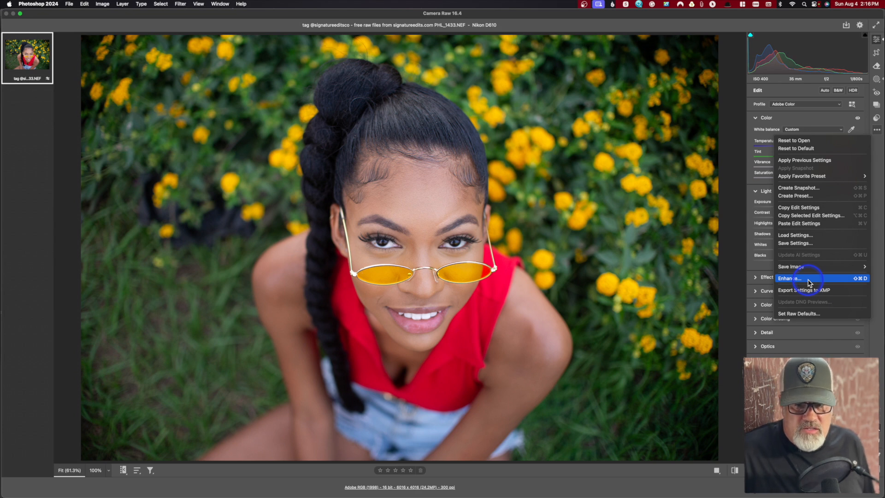
click(704, 203)
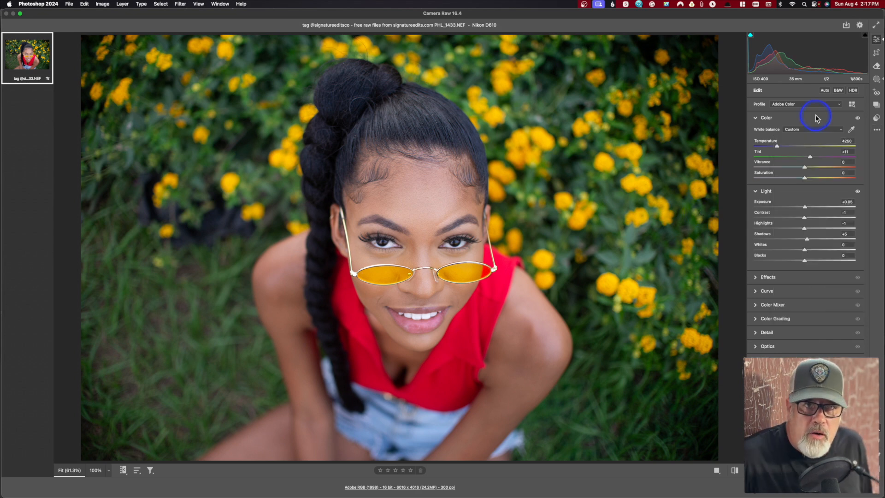